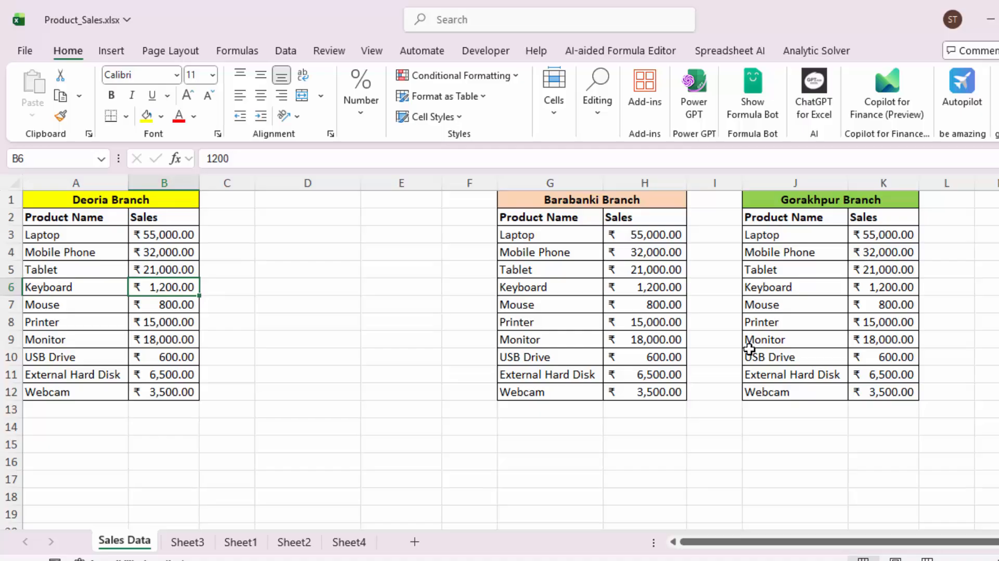
Autofit columns A and B to their contents on the Lucknow Branch sheet.
left_click_drag(107, 199, 185, 390)
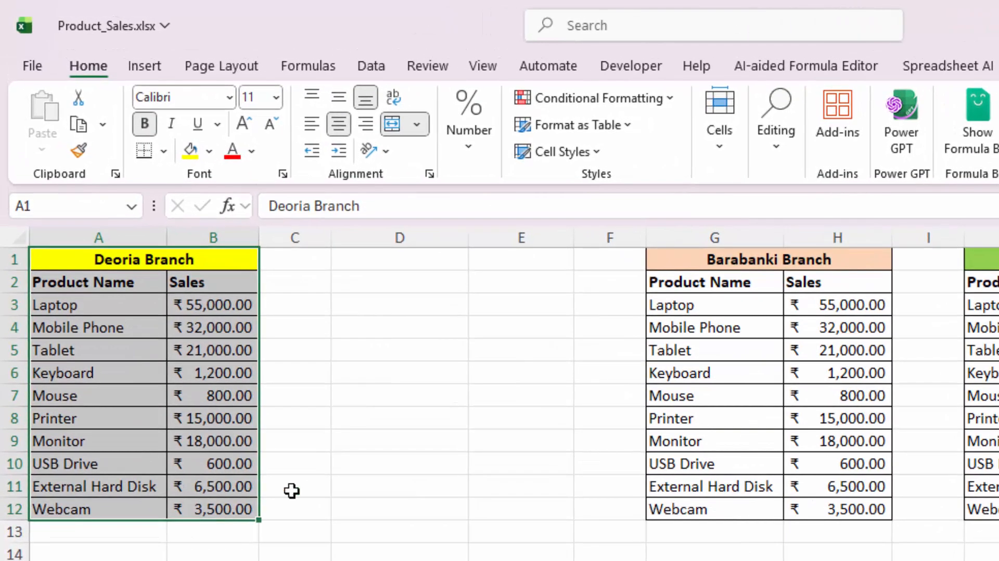
key("ctrl+Page_Down")
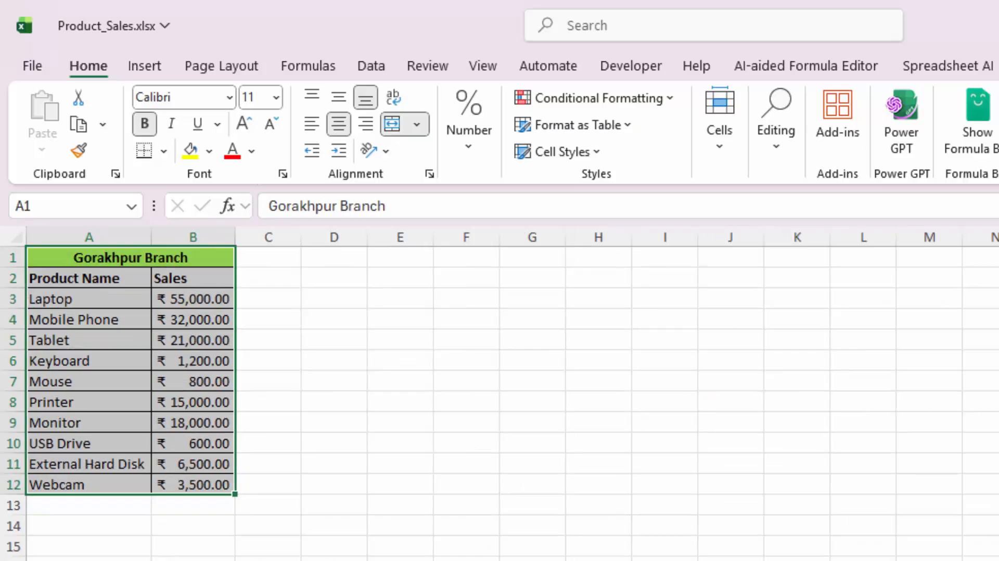
key("ctrl+Page_Down")
left_click_drag(96, 233, 96, 233)
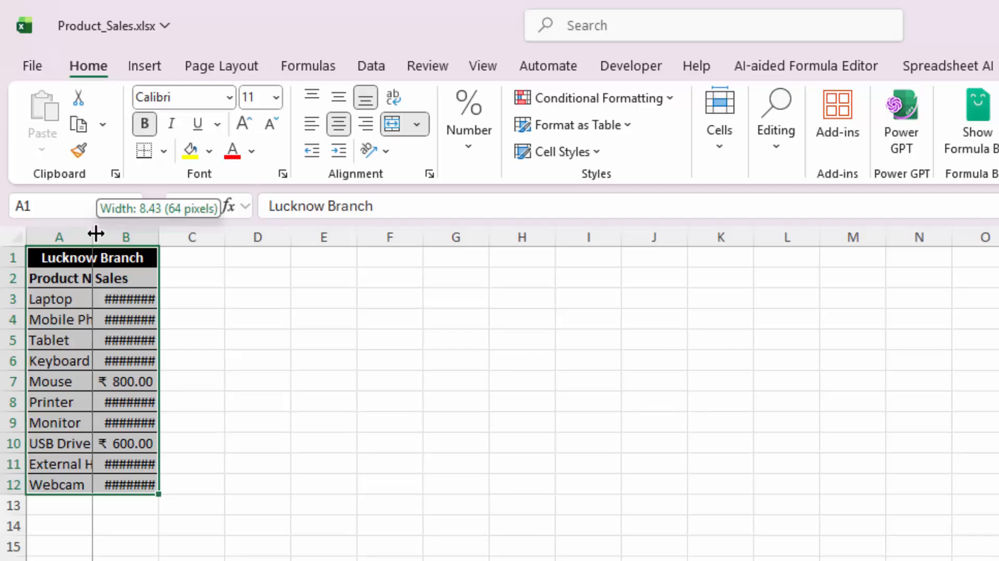
double_click(96, 233)
double_click(219, 239)
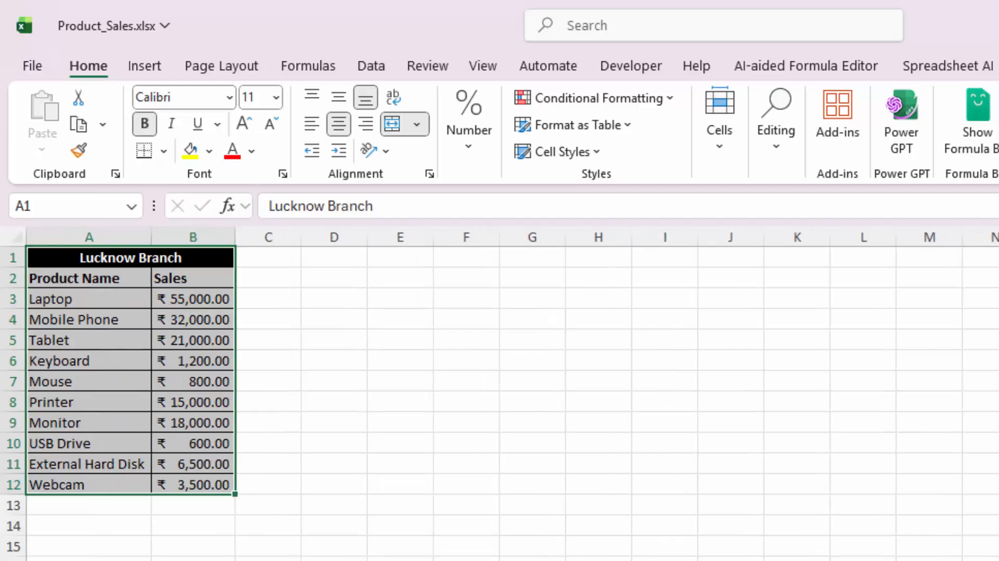
Autofit the Product Name and Sales columns on the Barabanki Branch sheet.
key("ctrl+Page_Down")
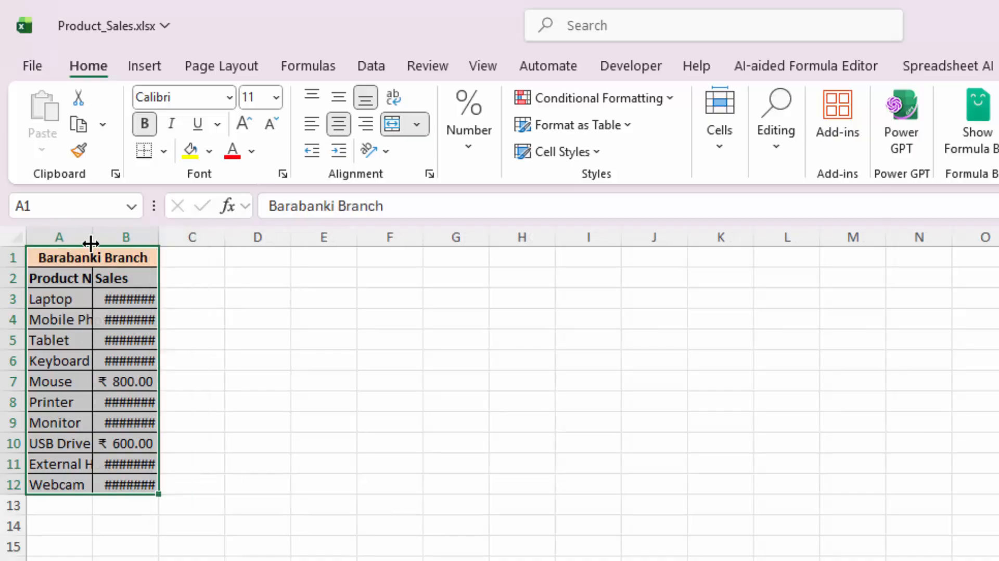
double_click(91, 242)
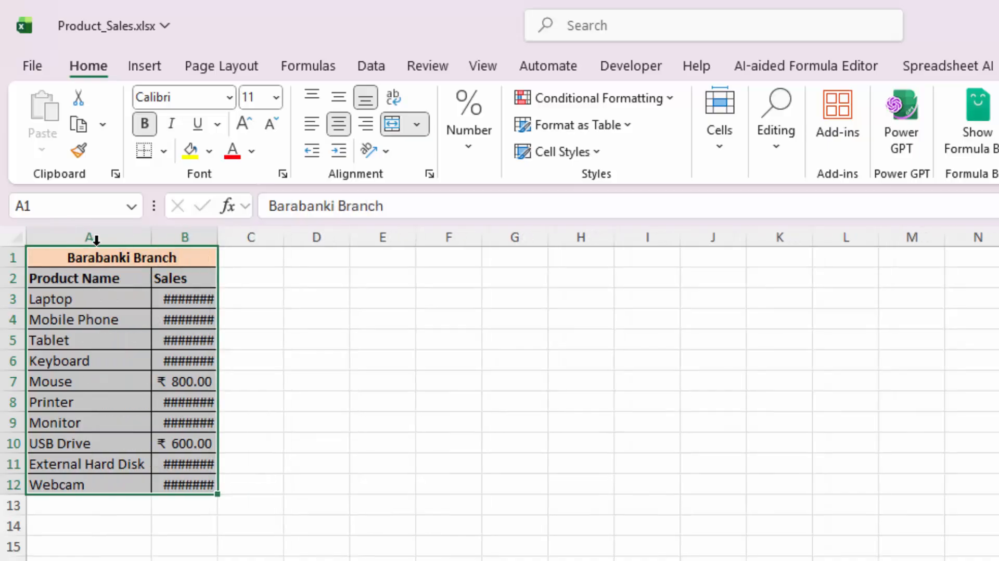
double_click(212, 229)
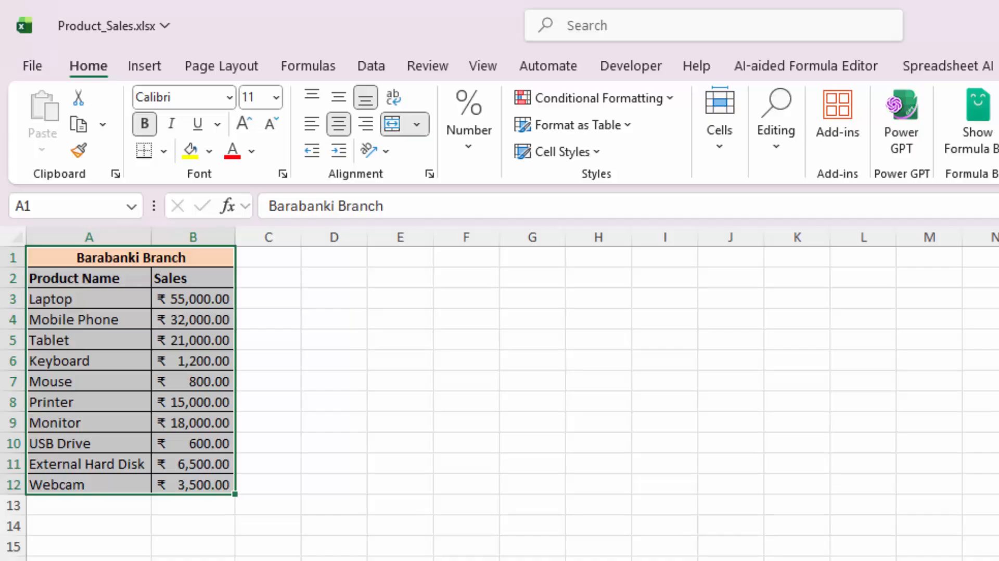
On the sheet with the Total_Sale column, autofit columns A and B to their contents.
key("ctrl+Page_Down")
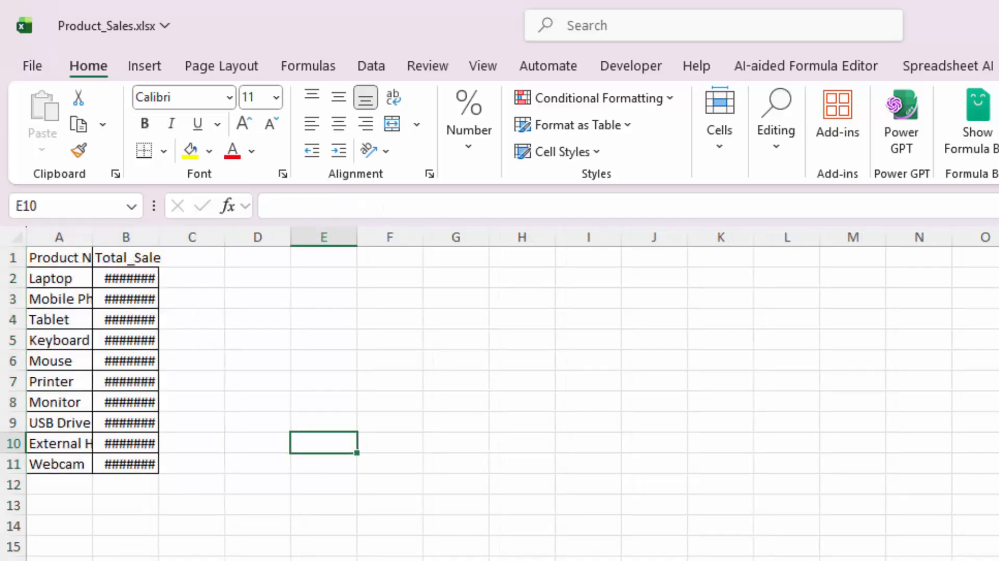
double_click(157, 231)
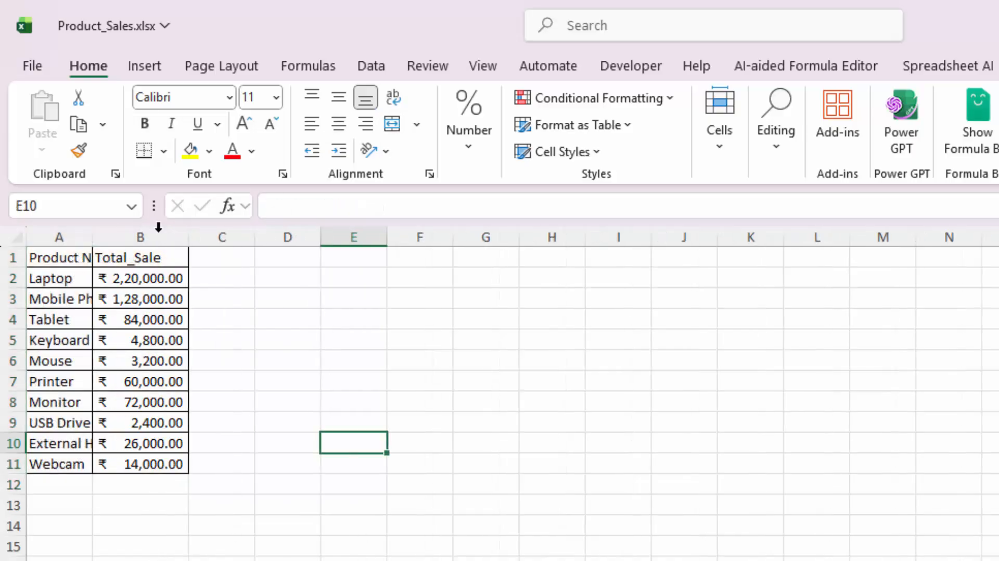
double_click(90, 240)
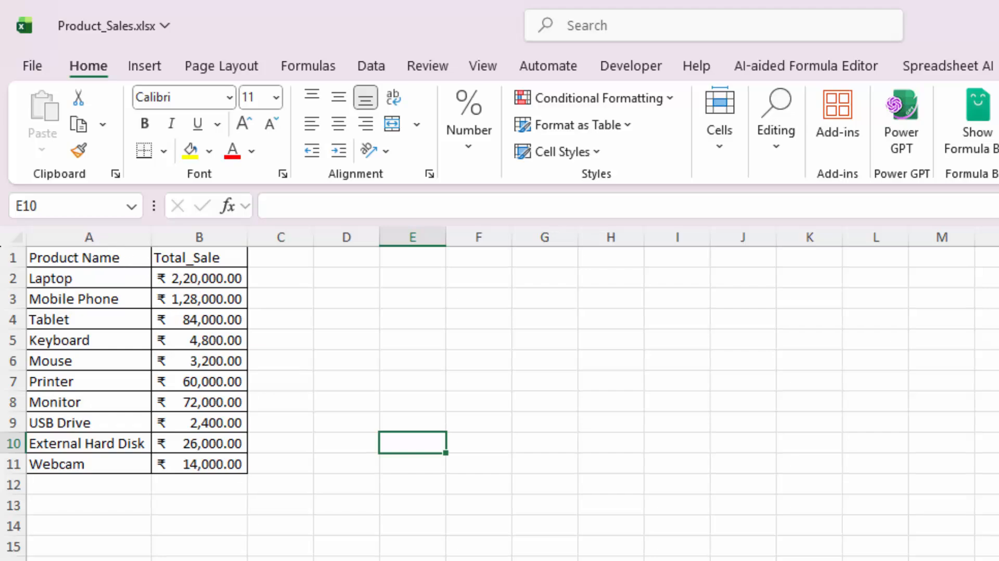
key("ctrl+Page_Up")
key("ctrl+Page_Down")
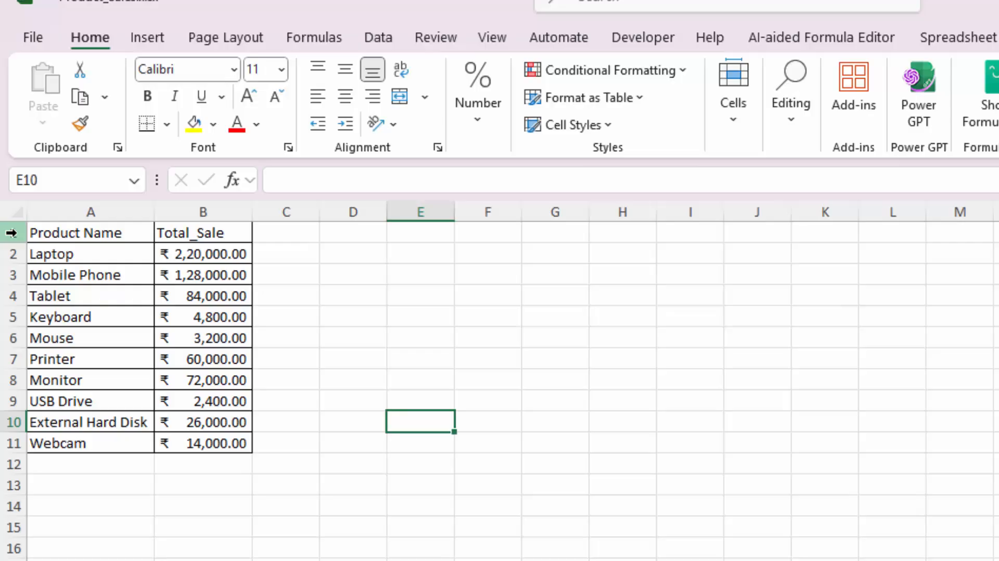
Insert a blank row above the Product Name and Total_Sale headers and merge and center cells A1:B1.
right_click(11, 233)
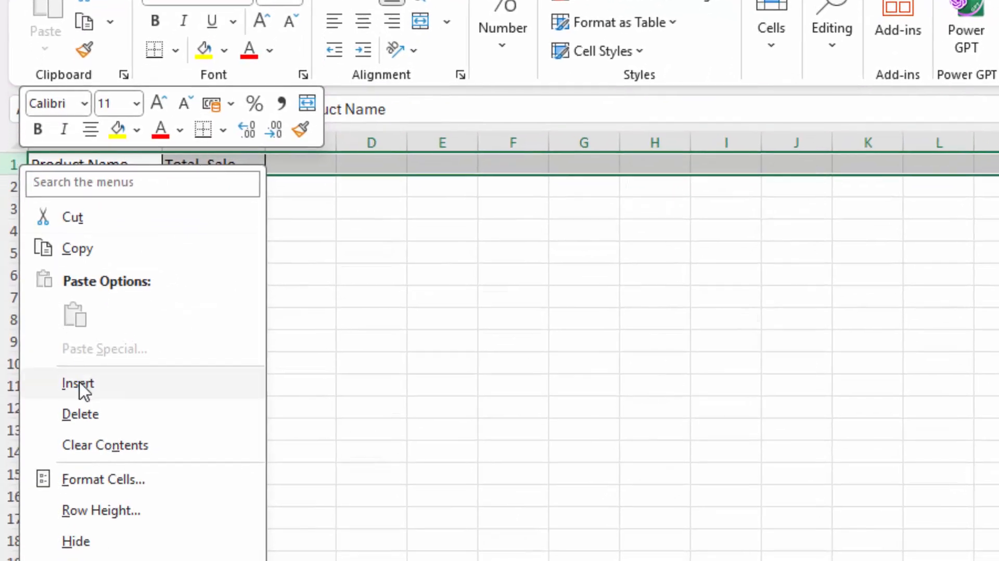
left_click(78, 388)
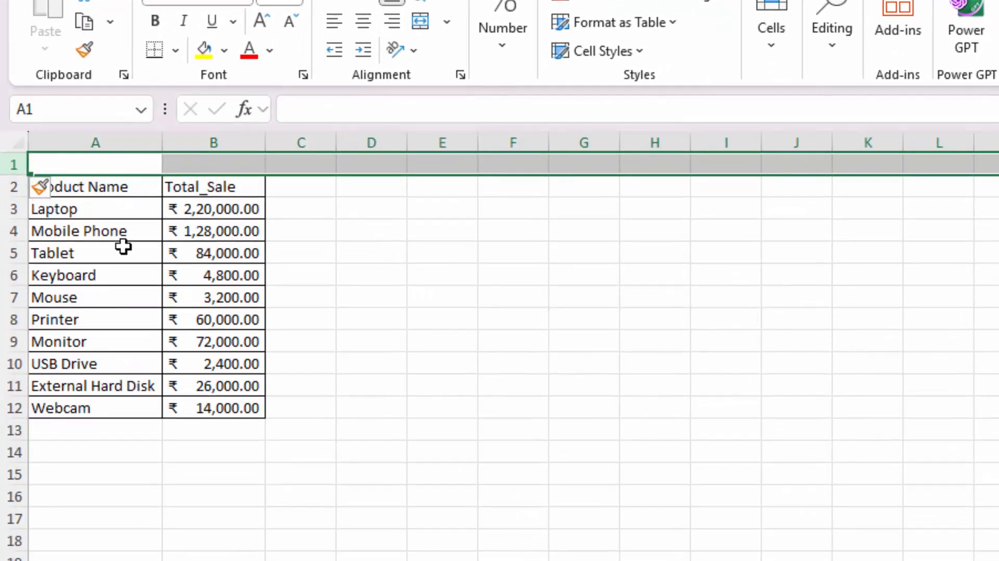
left_click_drag(139, 160, 225, 158)
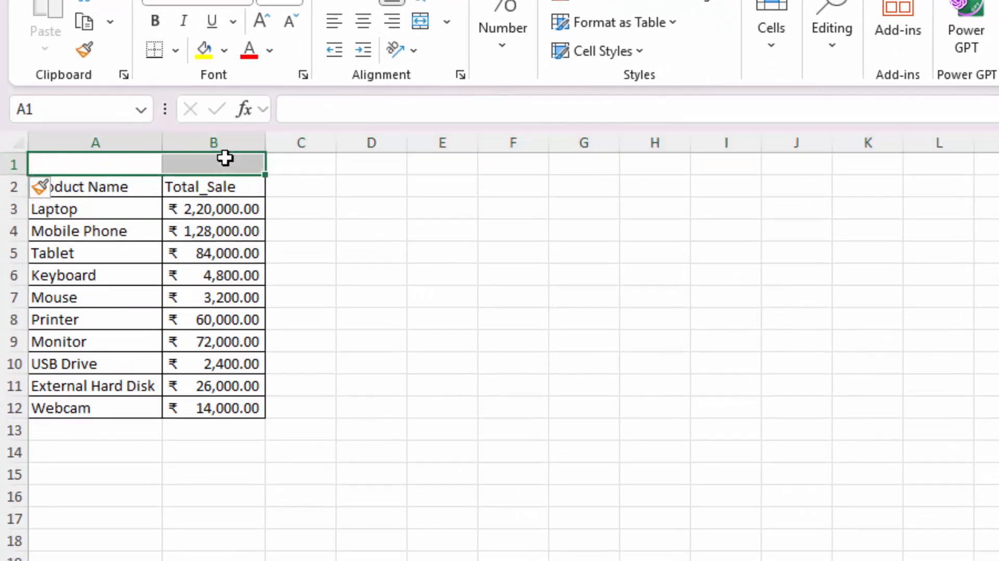
key("alt+h")
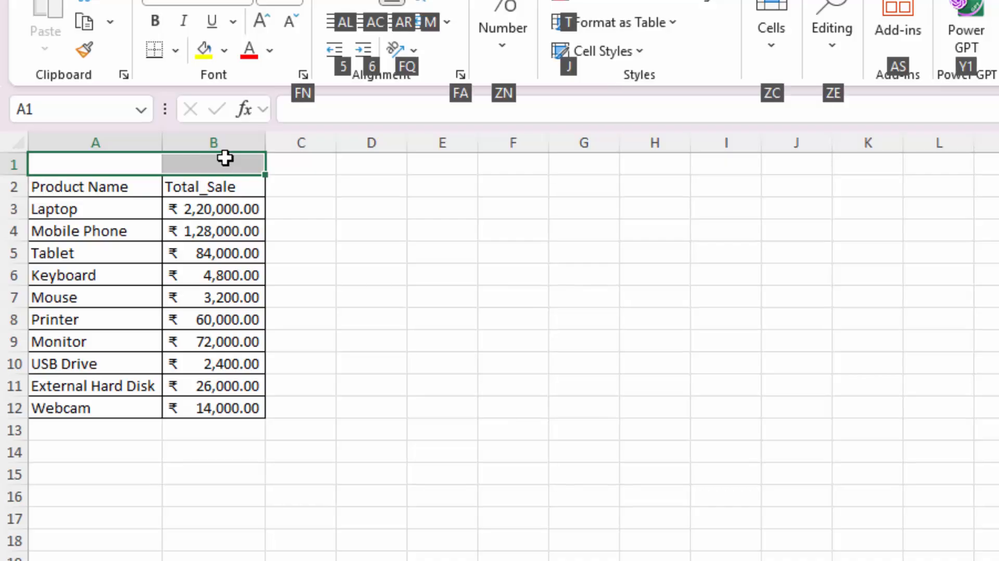
key("m")
key("c")
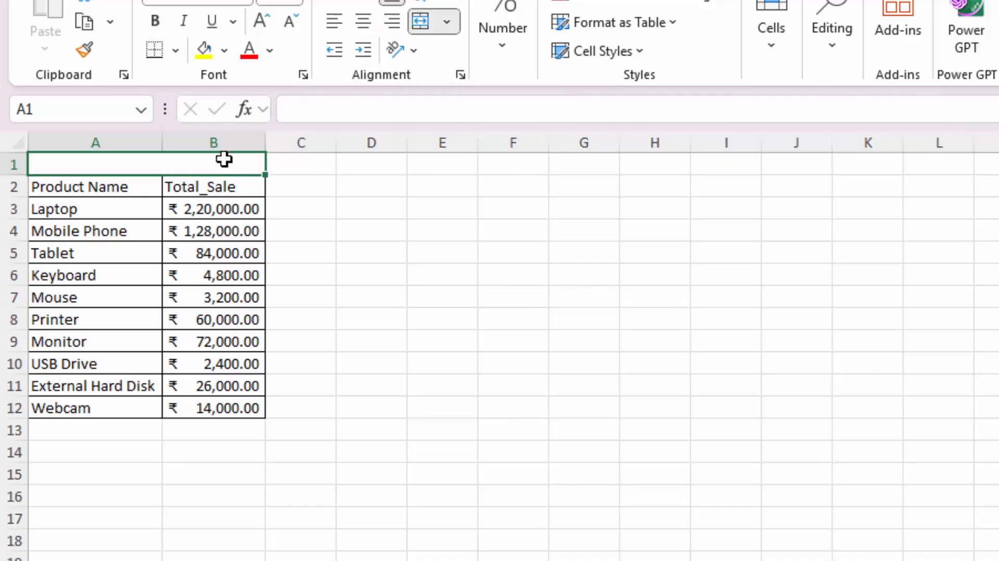
Enter the title Kushinagar in the merged cell above the product table.
double_click(224, 157)
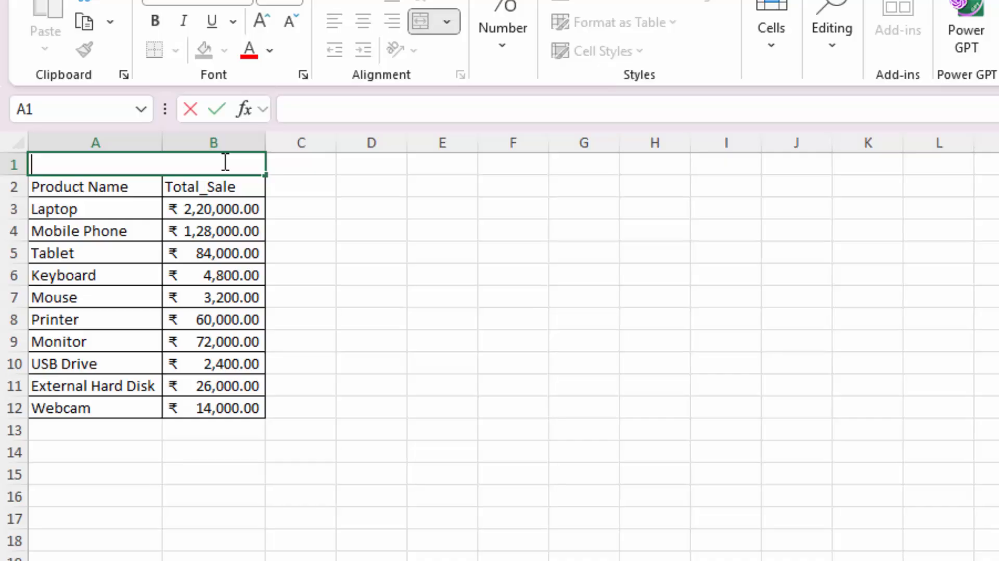
type("K")
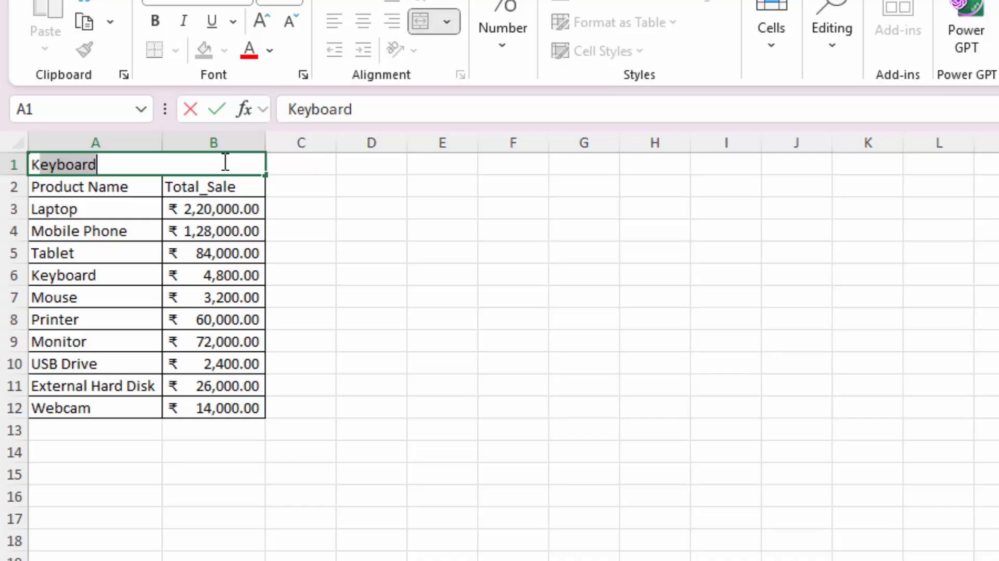
type("ushinagar")
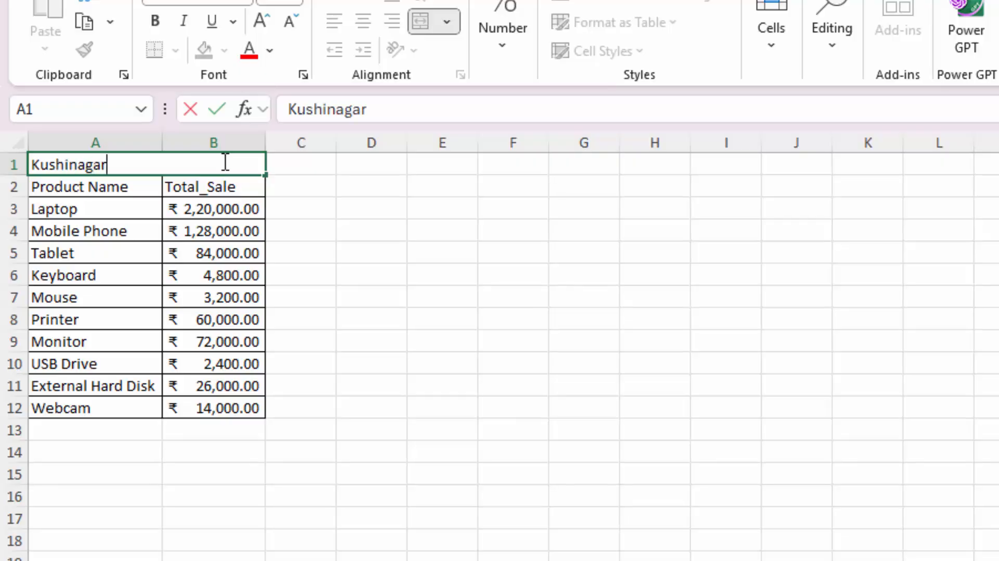
left_click(314, 260)
Format the Kushinagar title cell with yellow fill, bold text and centered alignment.
left_click(189, 172)
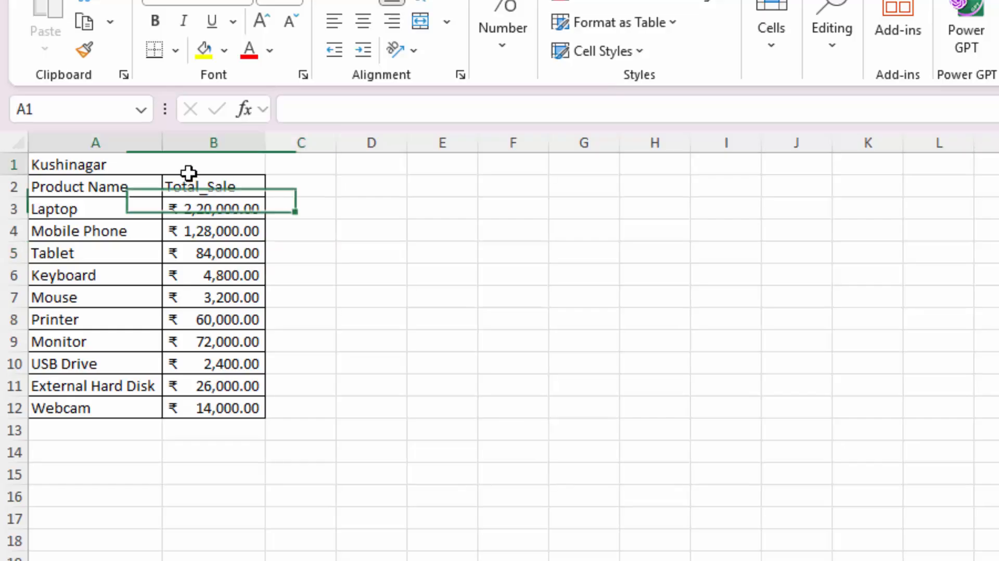
left_click(204, 51)
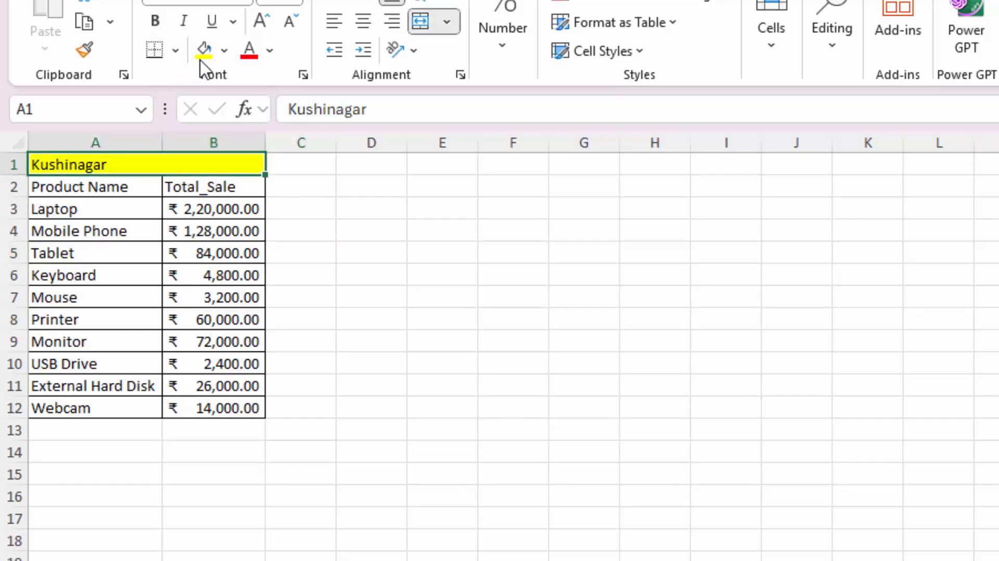
left_click(154, 21)
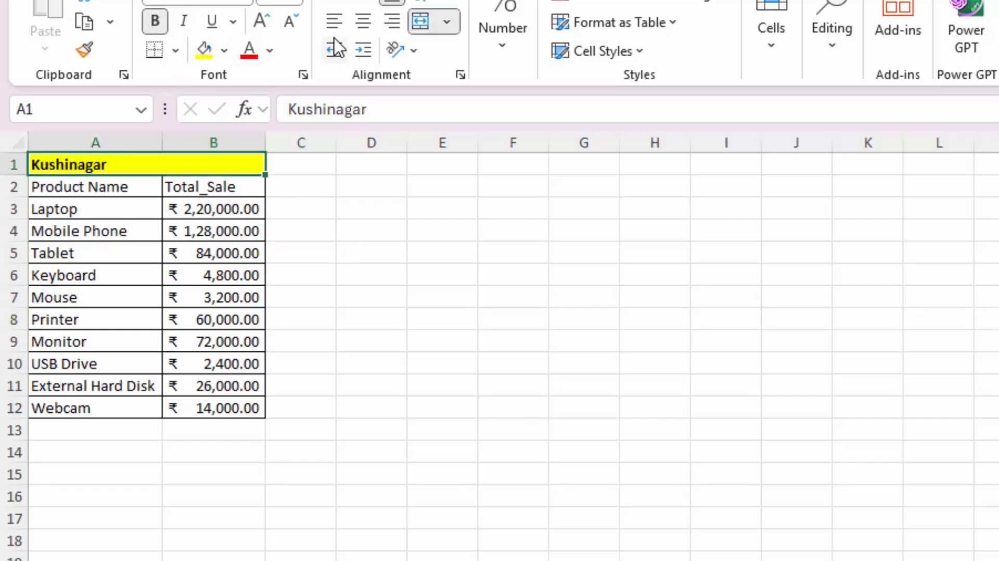
left_click(362, 22)
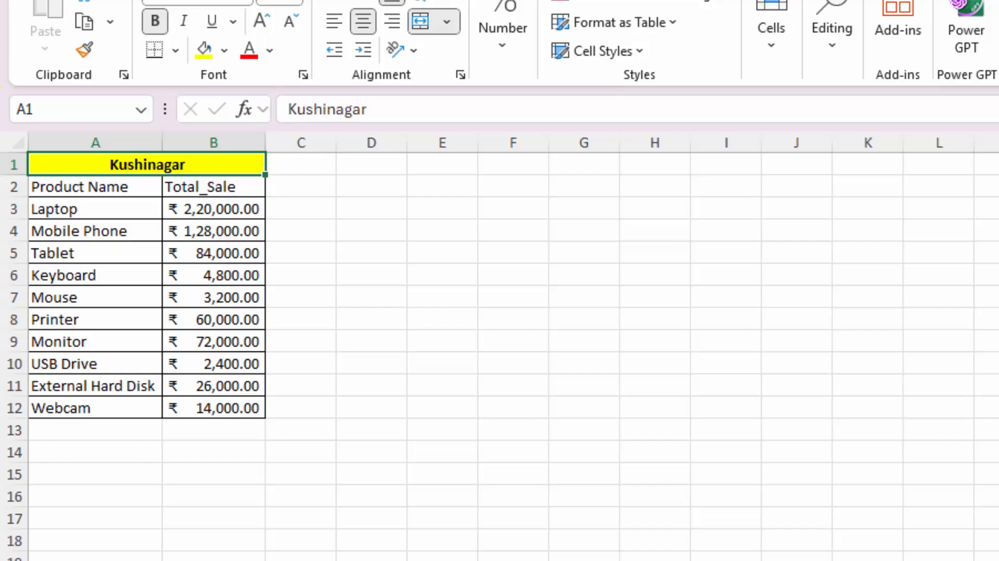
left_click(377, 303)
Apply All Borders to the Kushinagar table in A1:B12.
left_click_drag(211, 167, 224, 416)
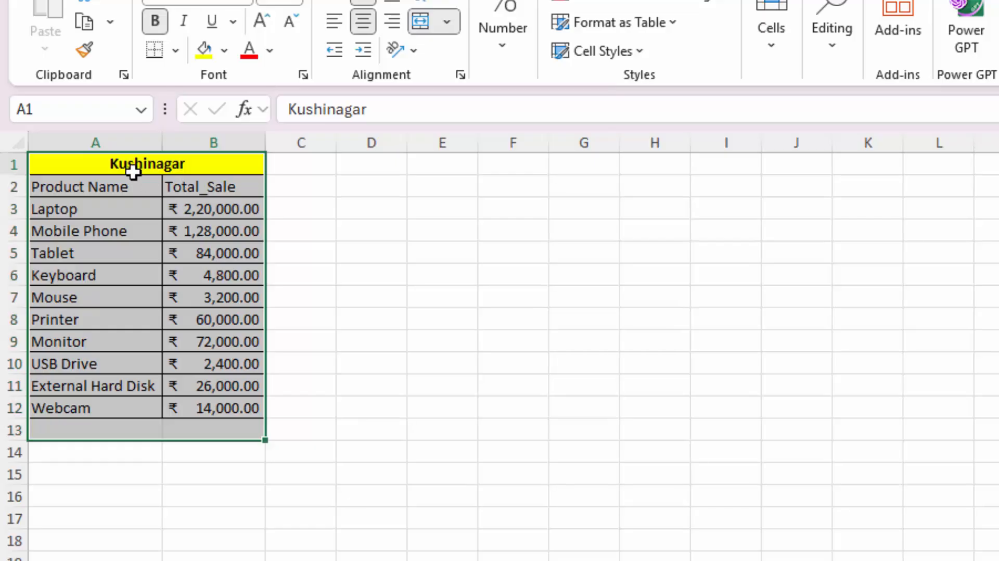
left_click_drag(134, 167, 196, 404)
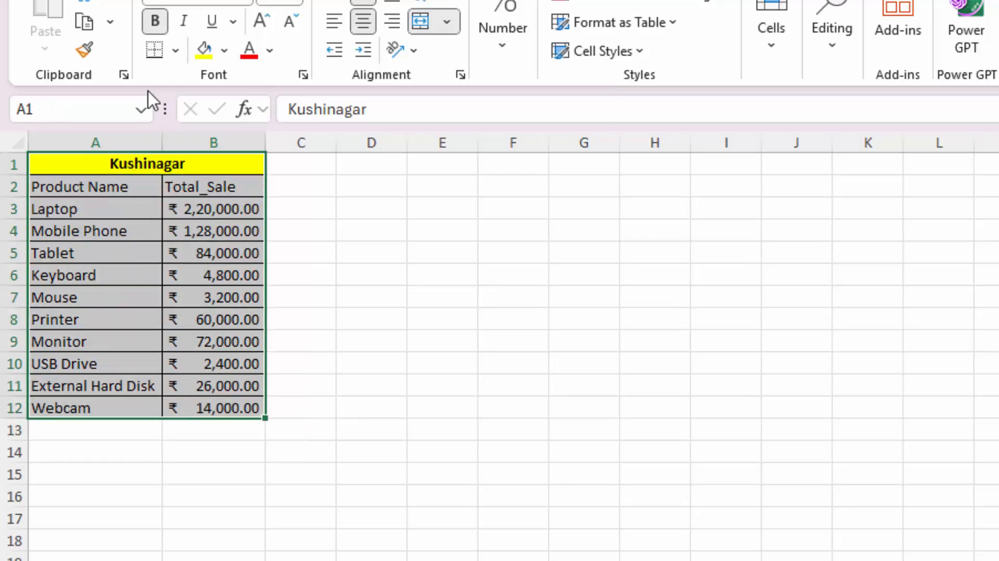
left_click(177, 48)
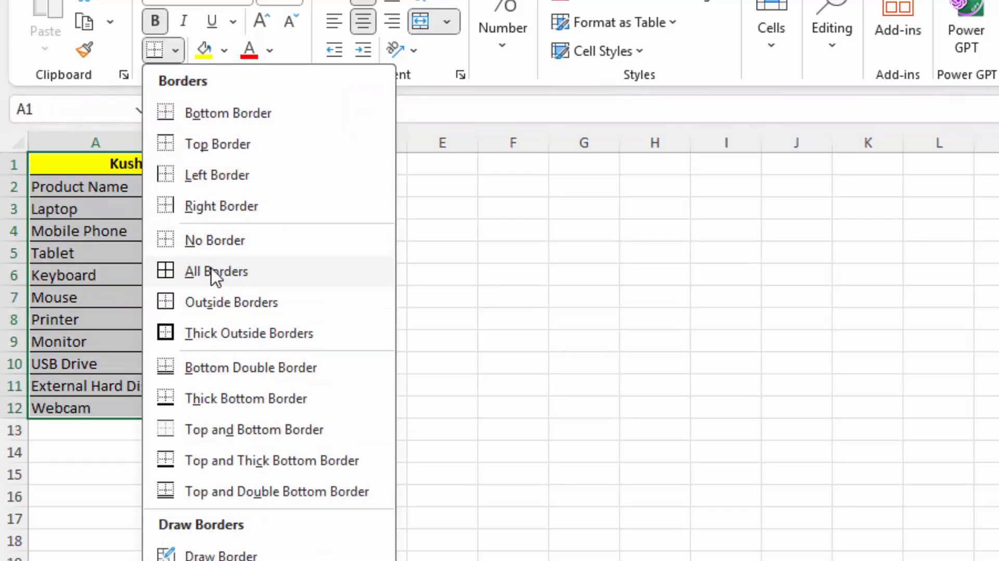
left_click(219, 271)
left_click(352, 409)
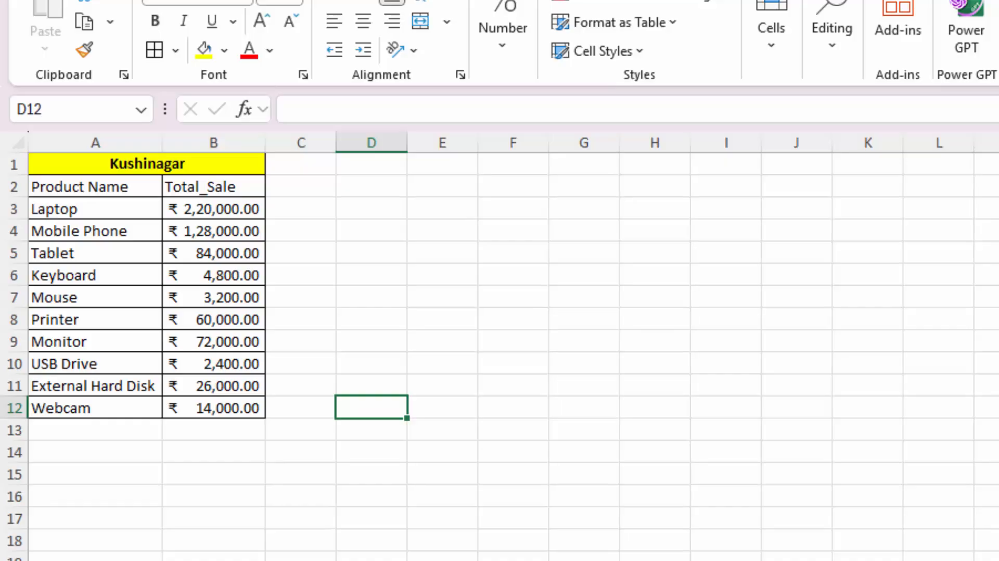
Examine the Gorakhpur Branch table in A1:B12 and locate the Consolidate command among the data tools.
key("ctrl+Page_Up")
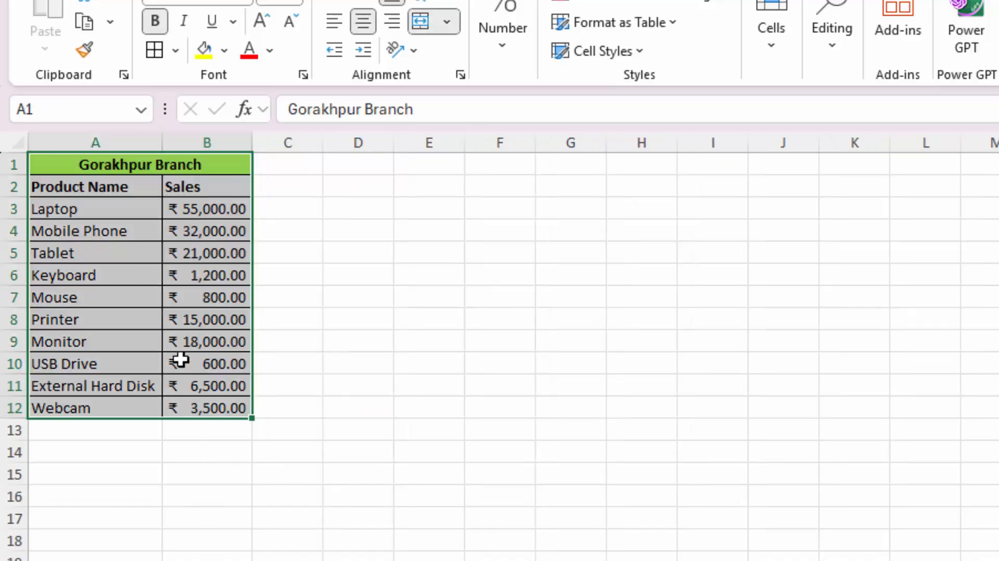
left_click(143, 189)
left_click_drag(91, 166, 196, 410)
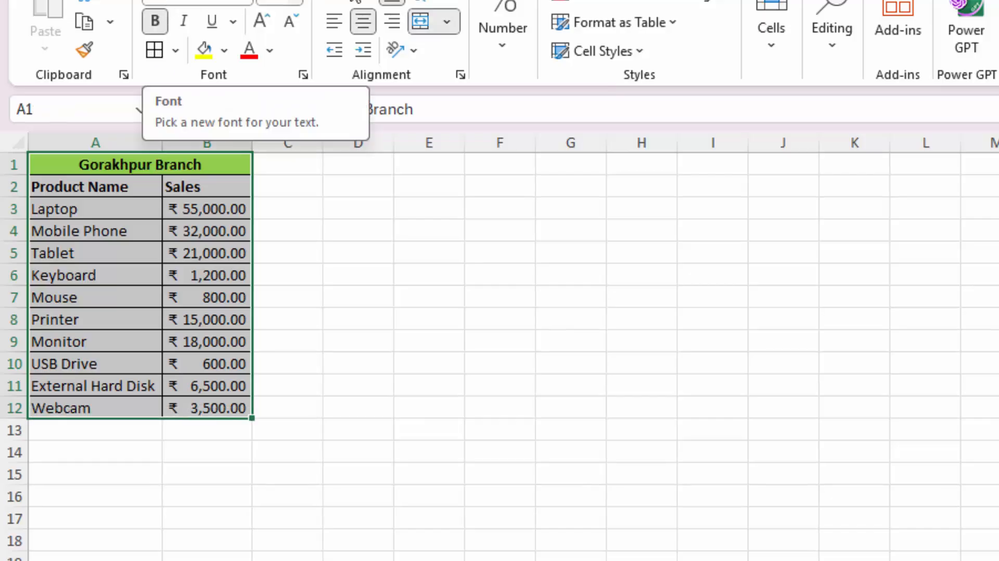
left_click(367, 7)
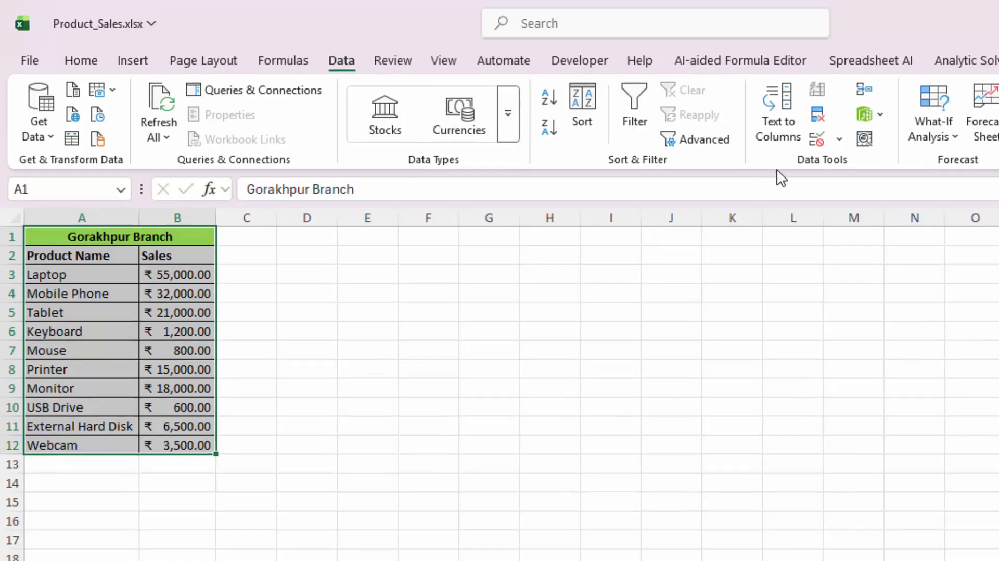
left_click(839, 139)
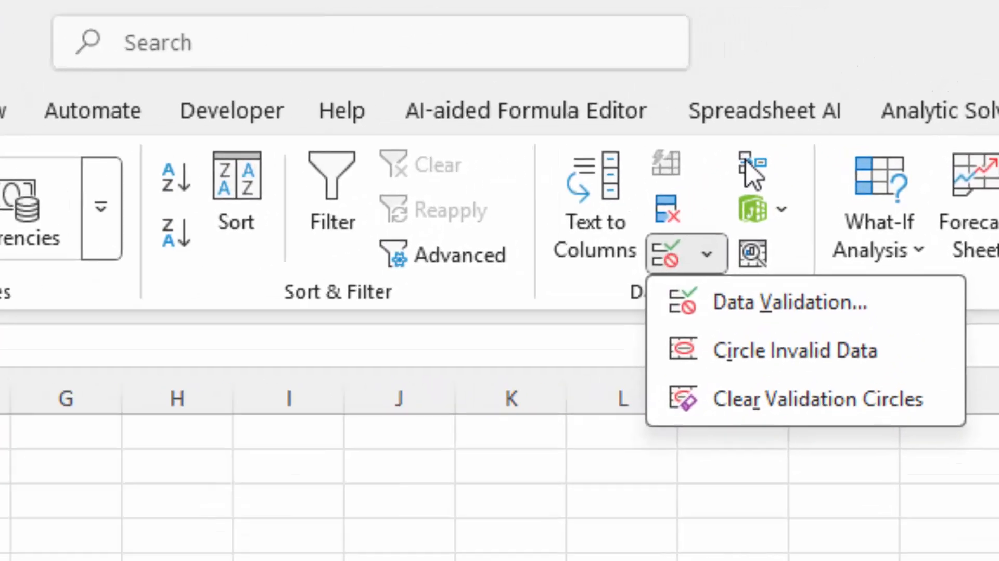
left_click(752, 167)
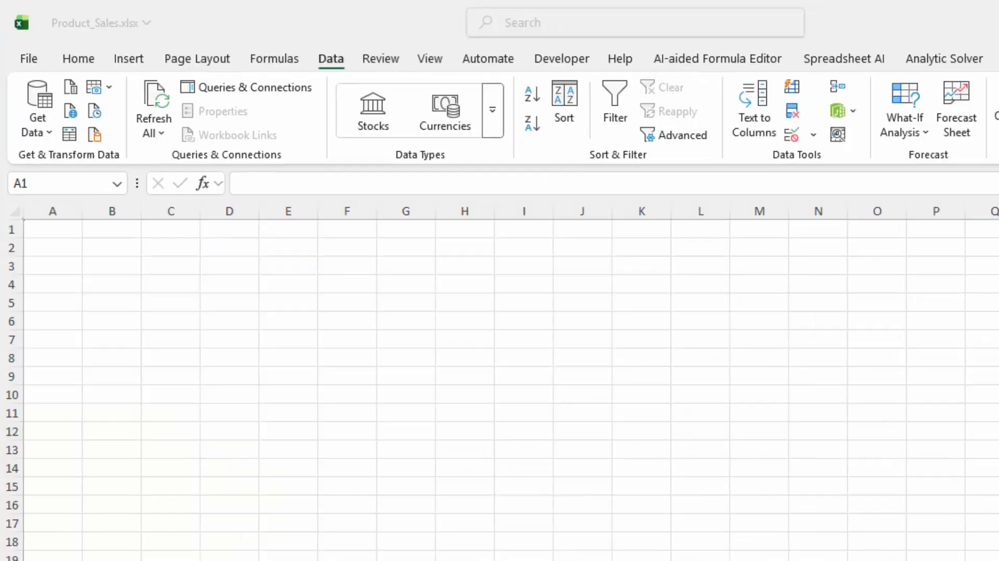
In Consolidate on the blank sheet, delete the A1:B12 references for Sheet1 to Sheet4 and clear the Top row and Left column options.
left_click(68, 227)
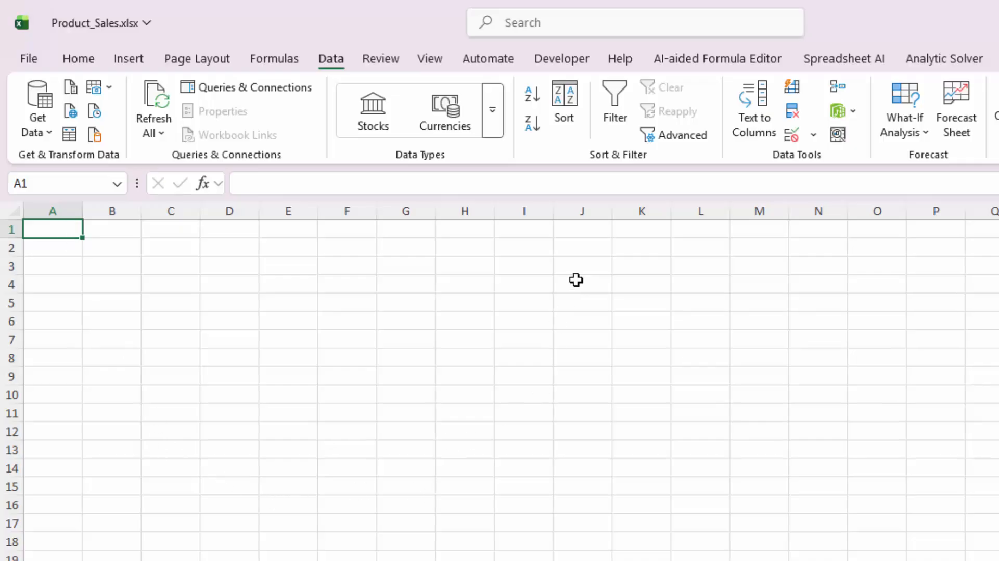
left_click(837, 88)
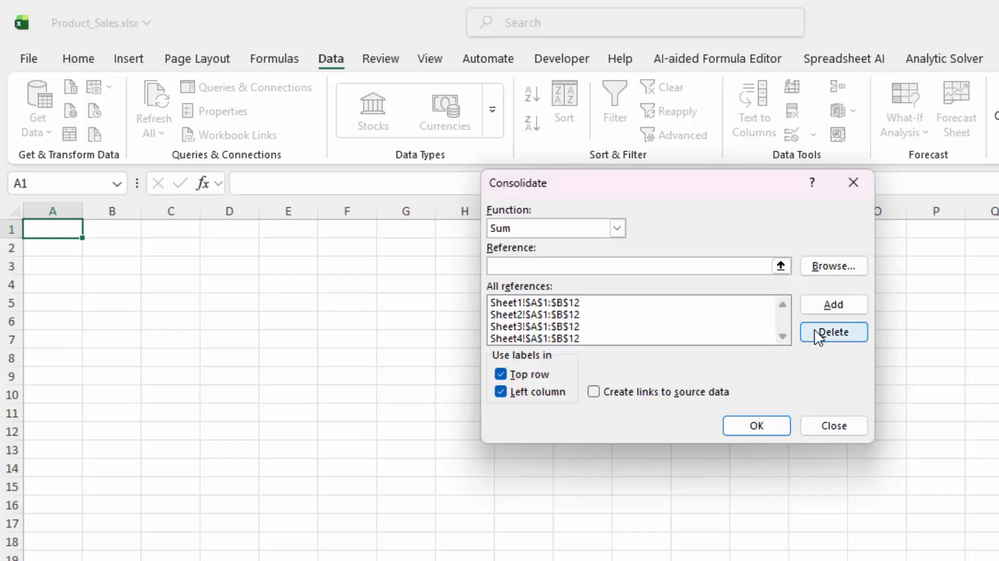
left_click(839, 332)
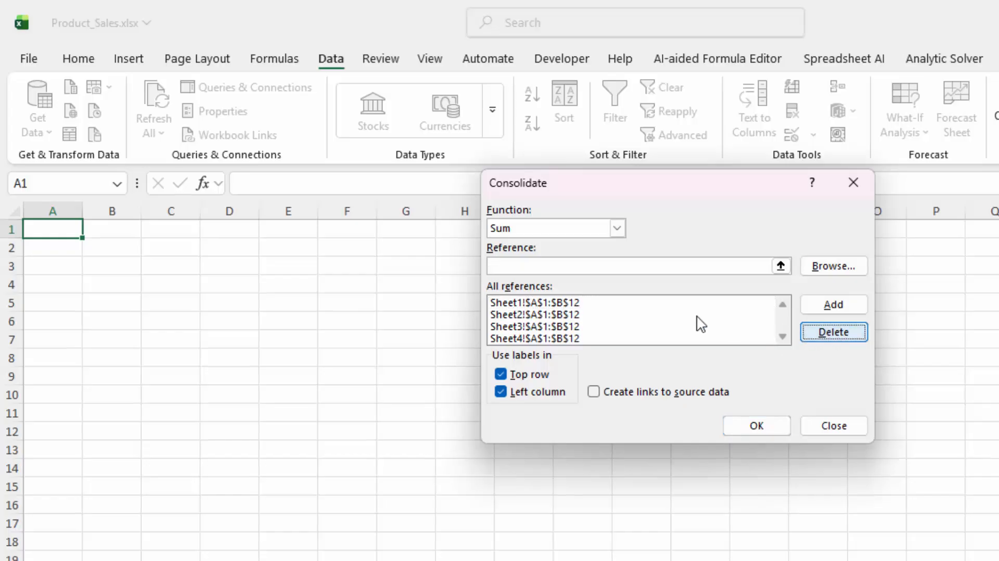
left_click(620, 303)
left_click(839, 335)
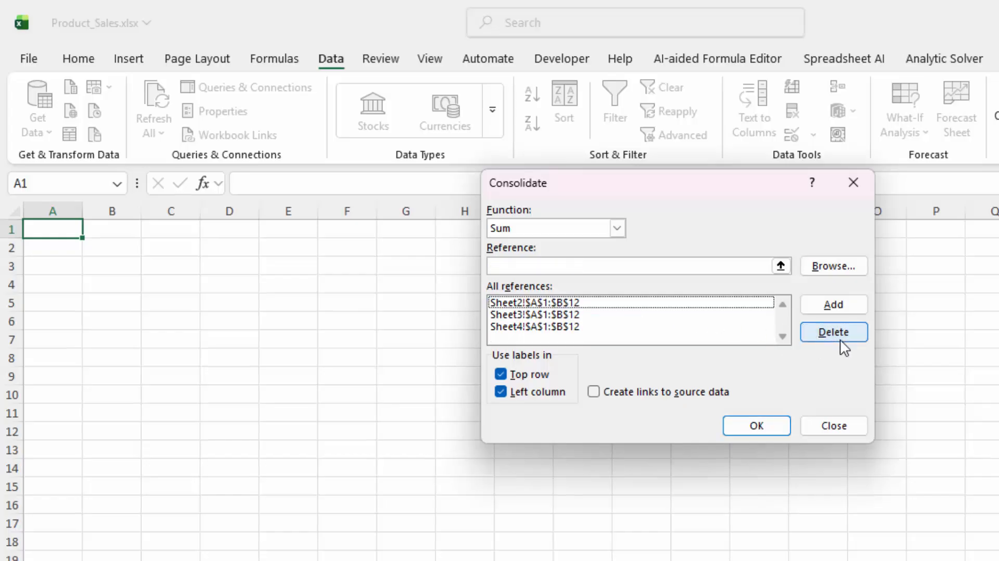
left_click(636, 305)
left_click(838, 334)
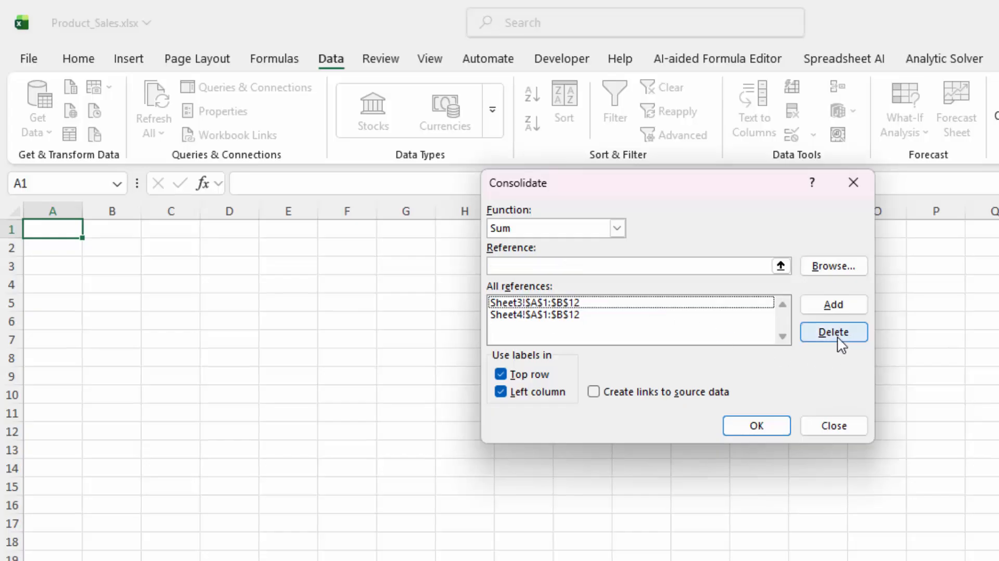
left_click(658, 310)
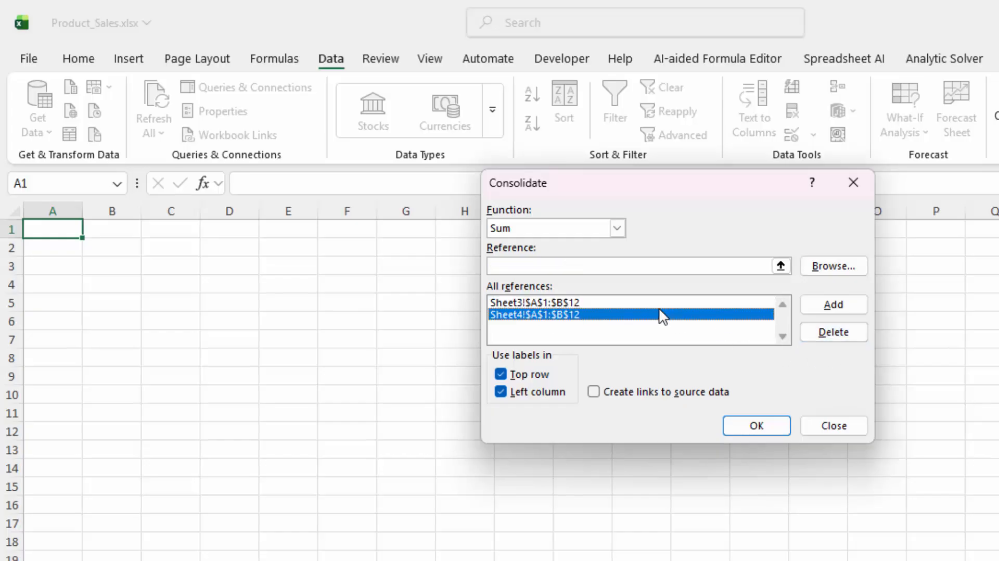
left_click(830, 333)
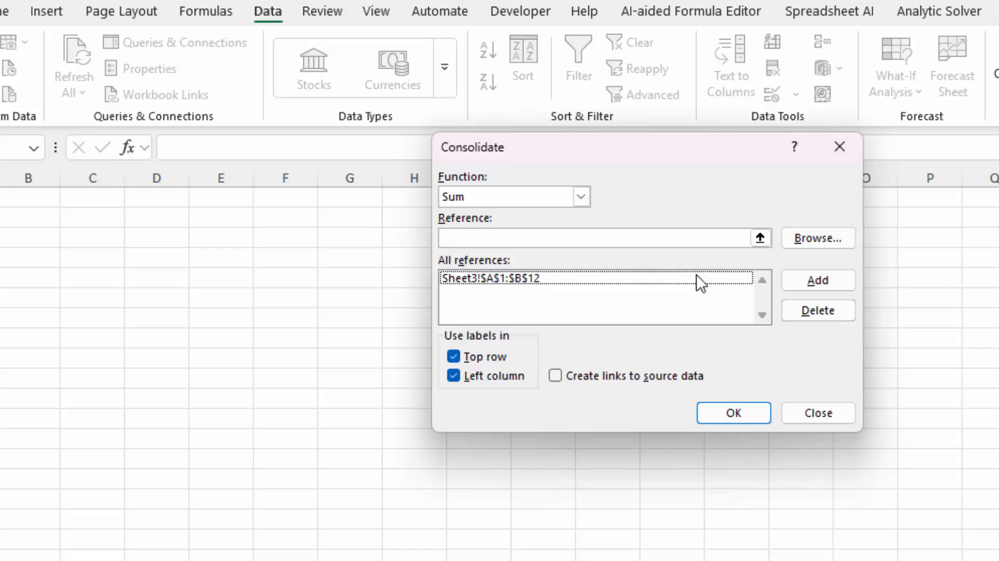
left_click(722, 304)
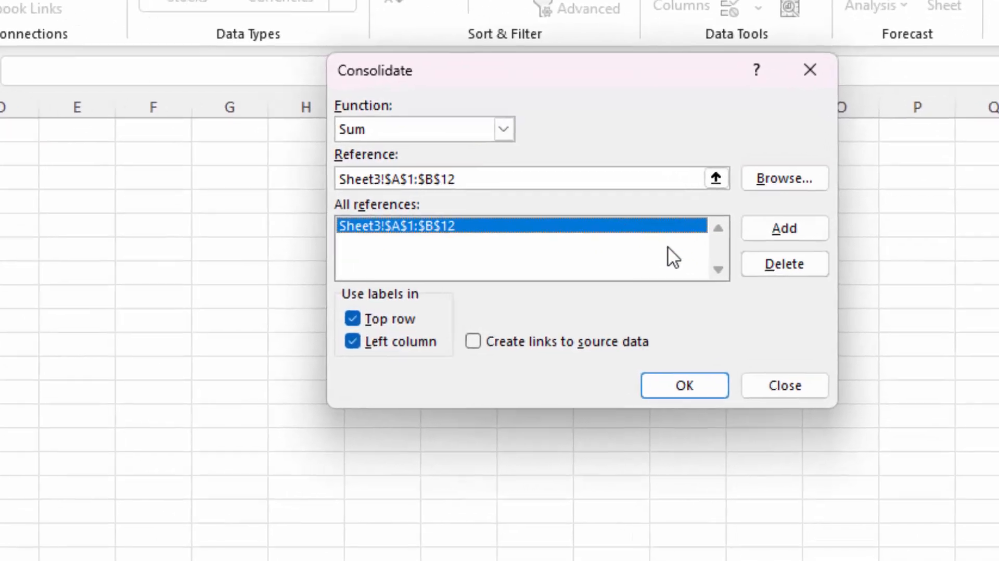
left_click(832, 333)
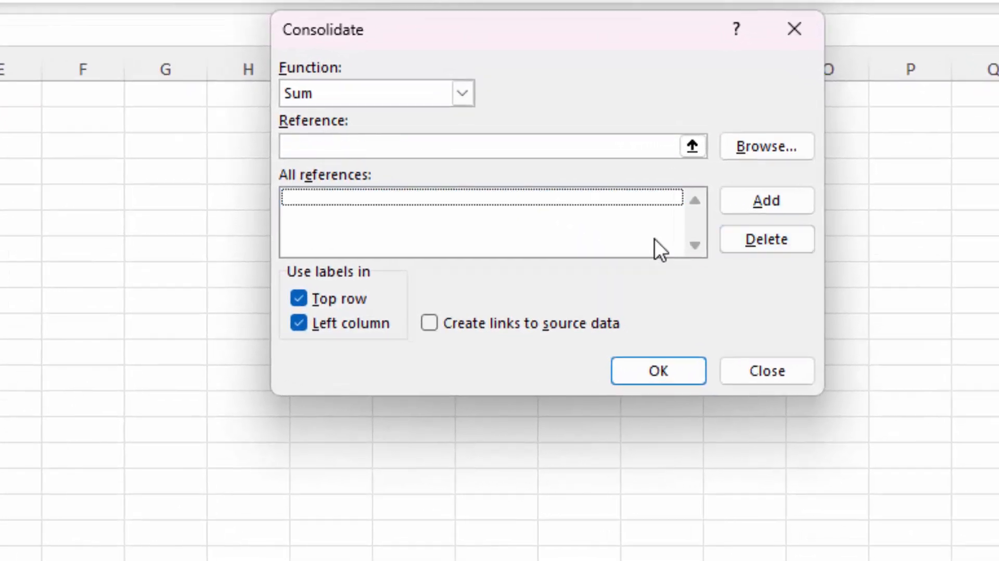
left_click(701, 371)
left_click(497, 333)
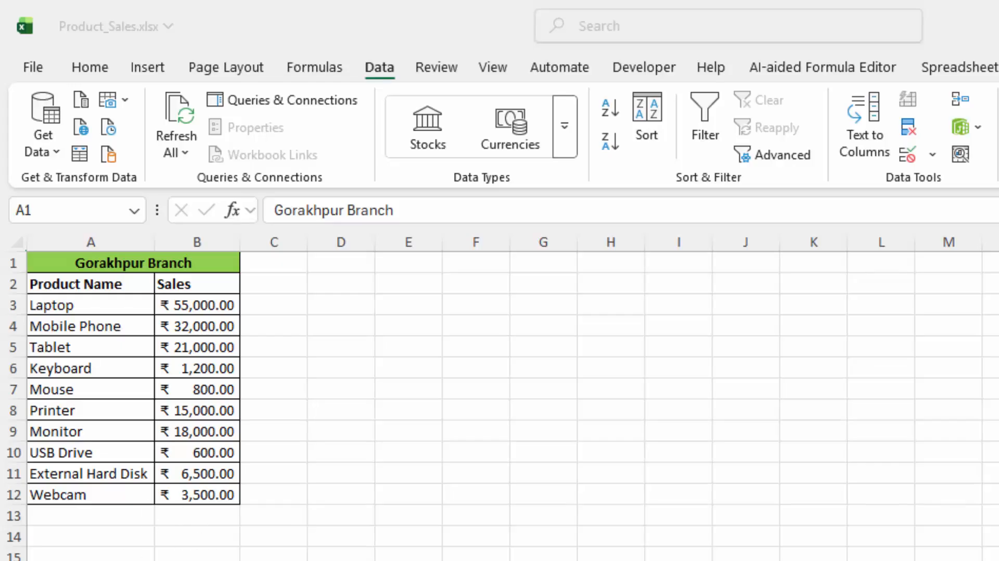
AutoFit the Total_Sale column of the Kushinagar table so its amounts fit.
key("ctrl+a")
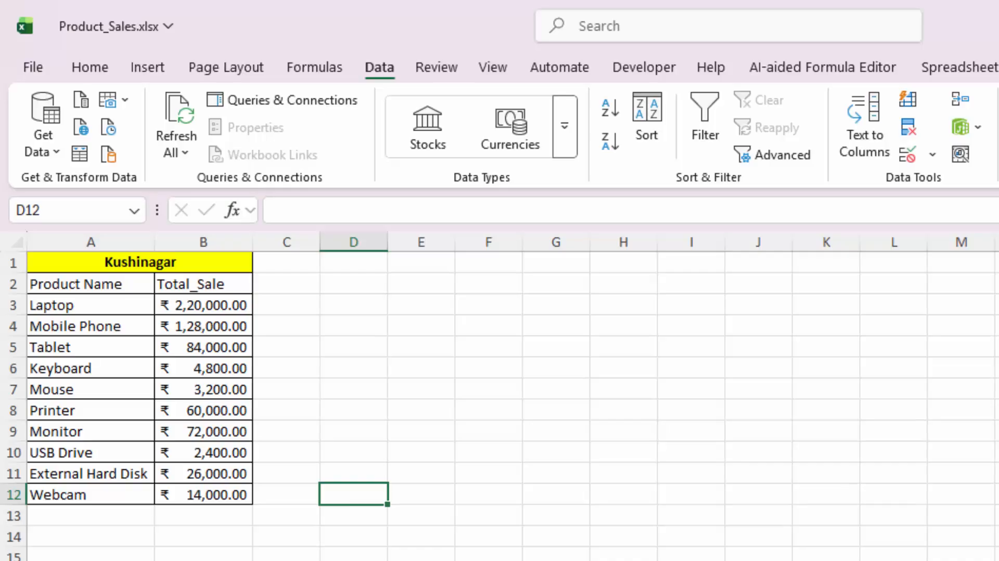
scroll(499, 395, "up", 3)
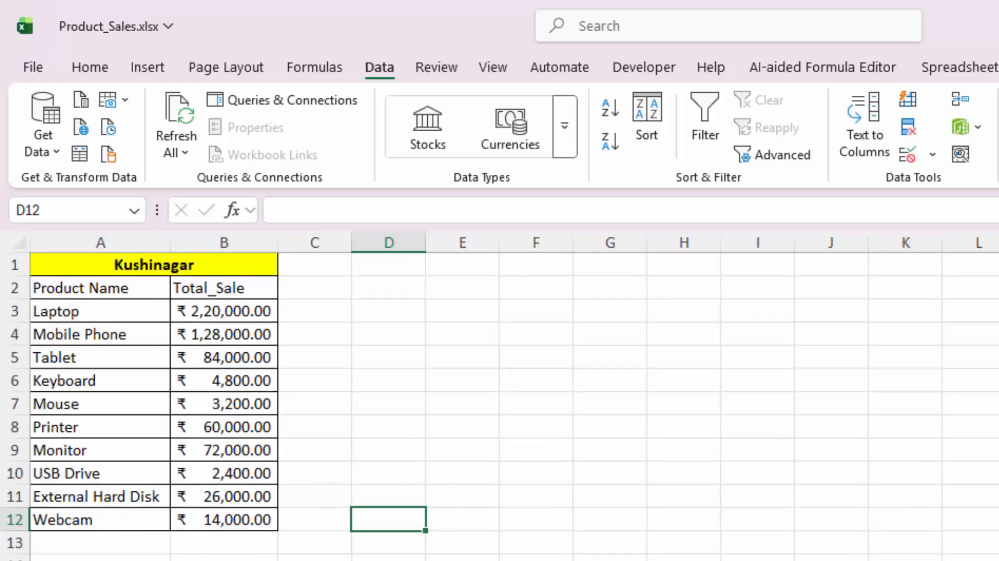
left_click(202, 253)
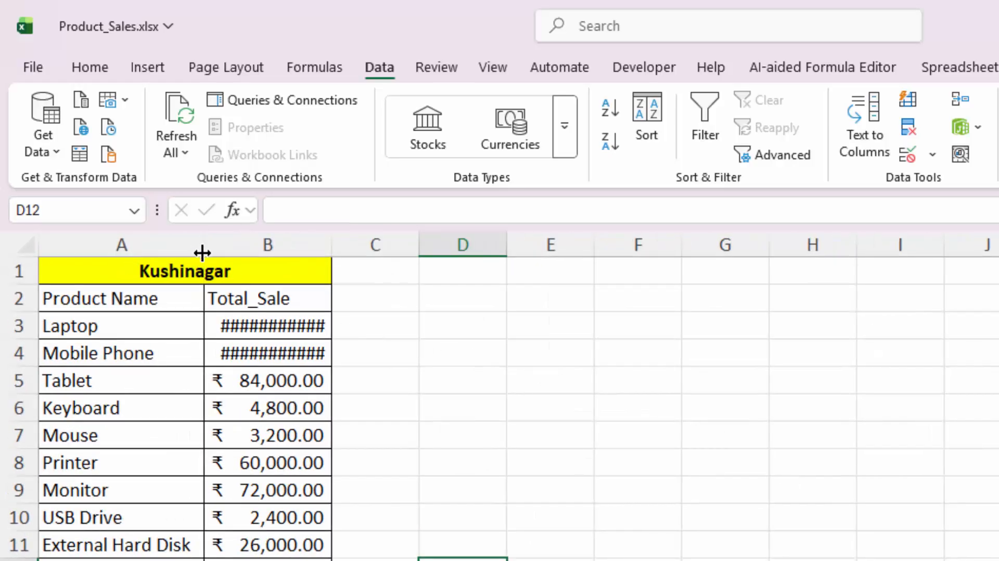
double_click(332, 250)
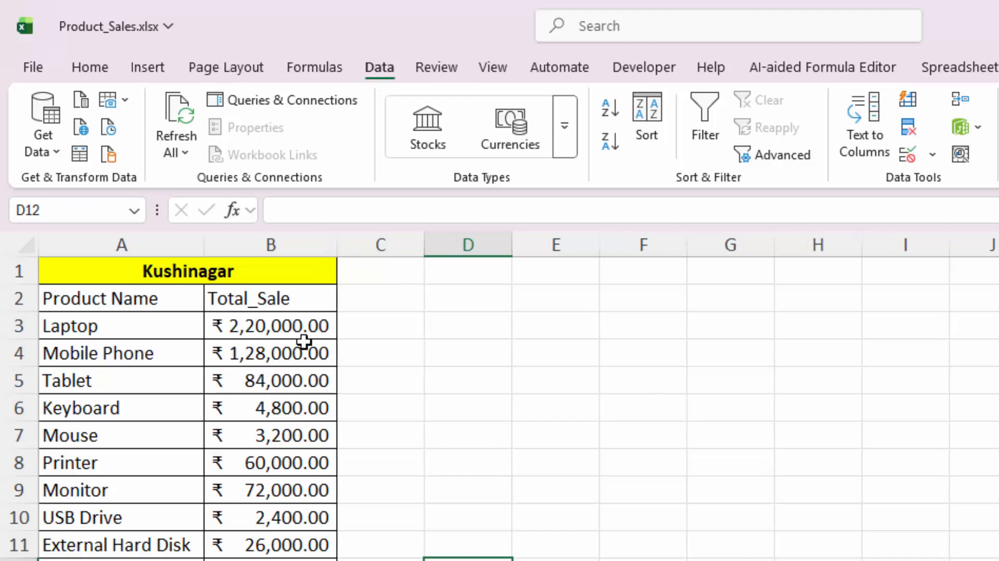
AutoFit the Sales columns of the Lucknow Branch and Gorakhpur Branch tables.
left_click(339, 560)
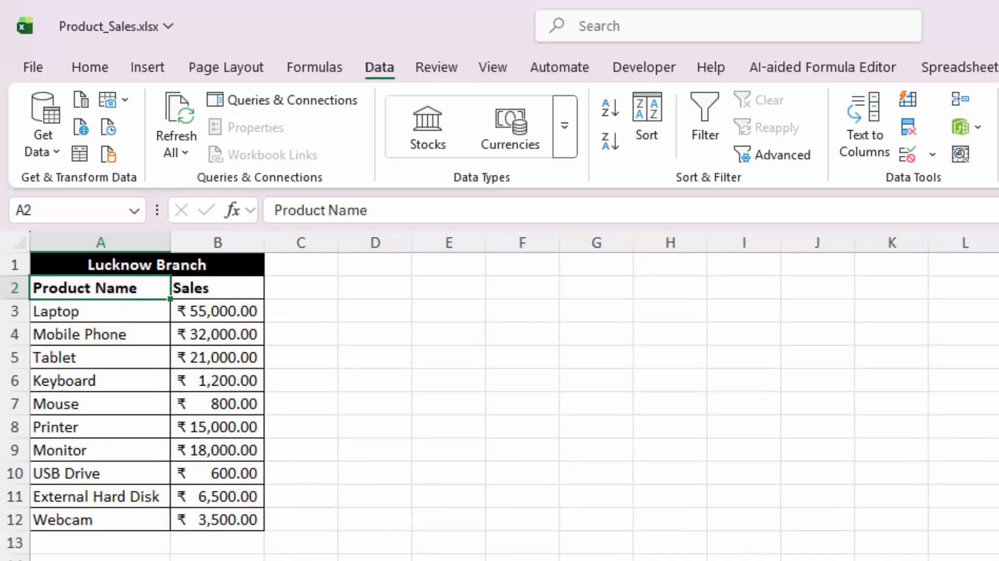
scroll(500, 395, "up", 2)
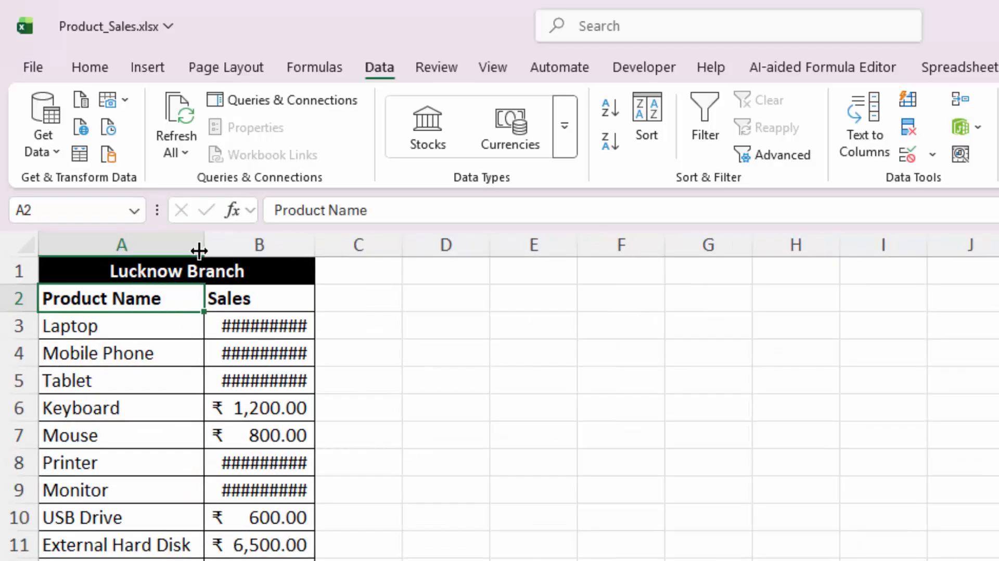
double_click(316, 251)
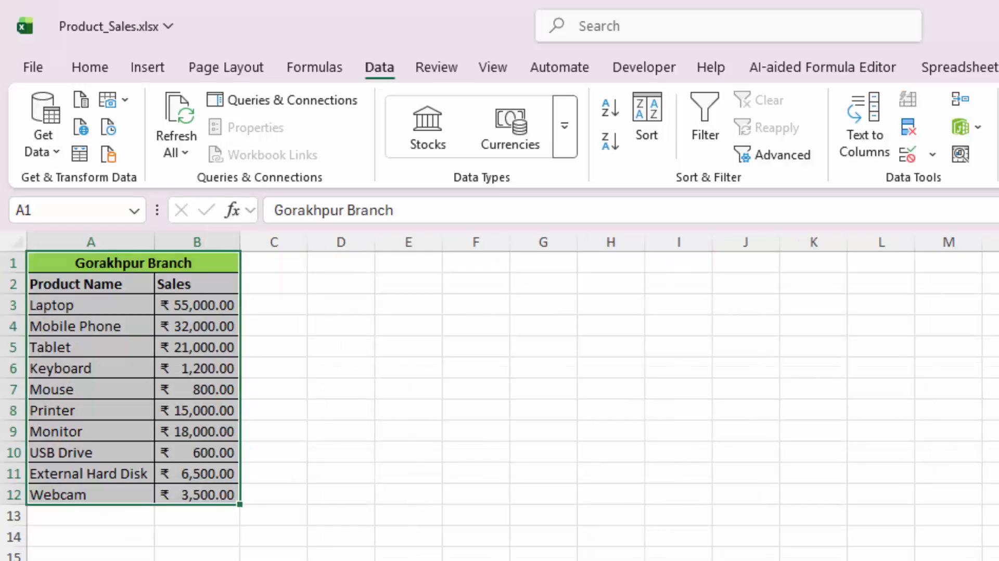
scroll(386, 412, "up", 3)
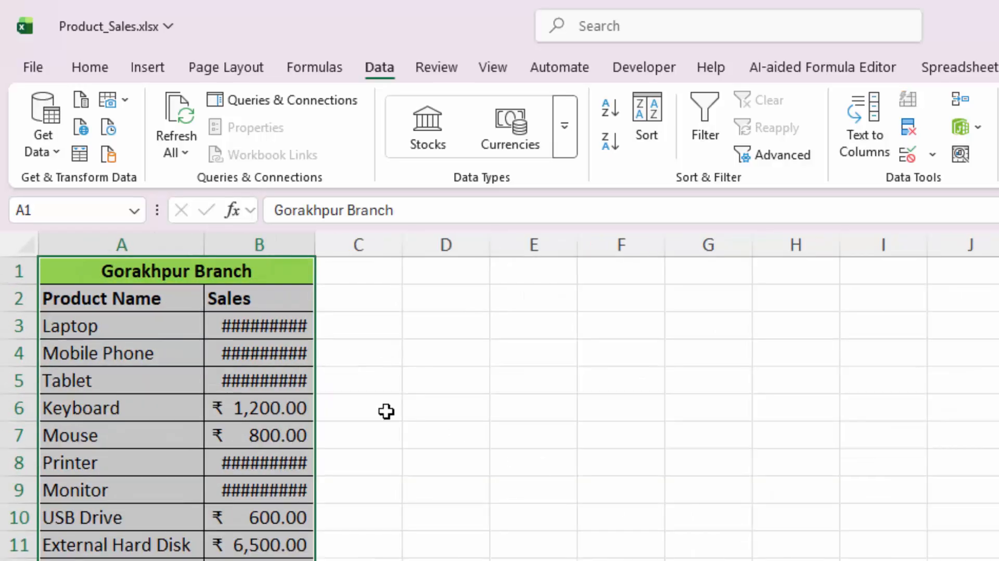
double_click(316, 245)
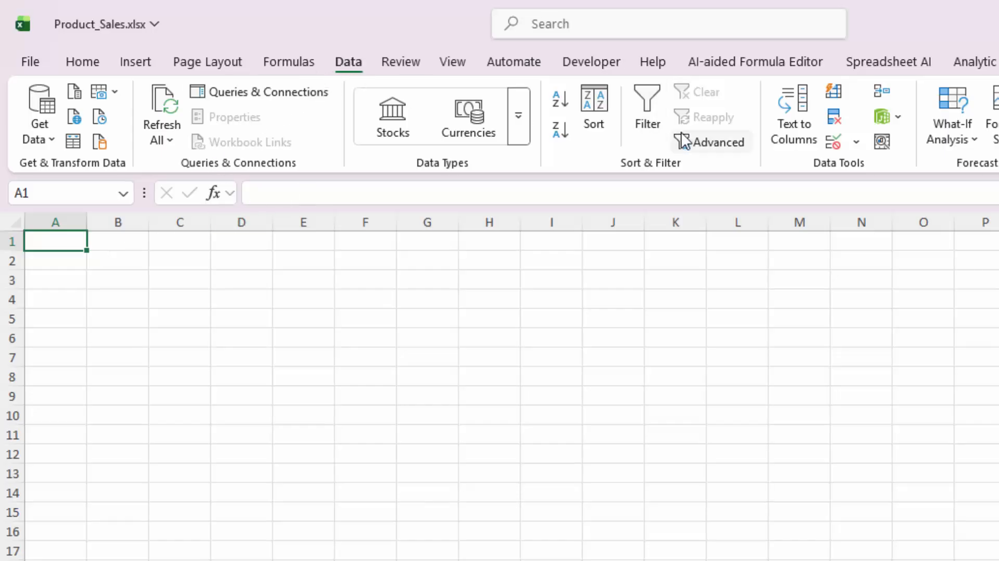
Start Consolidate from cell A1 of the blank sheet and add the Lucknow Branch range Sheet1!A2:B12 as a reference.
left_click(878, 93)
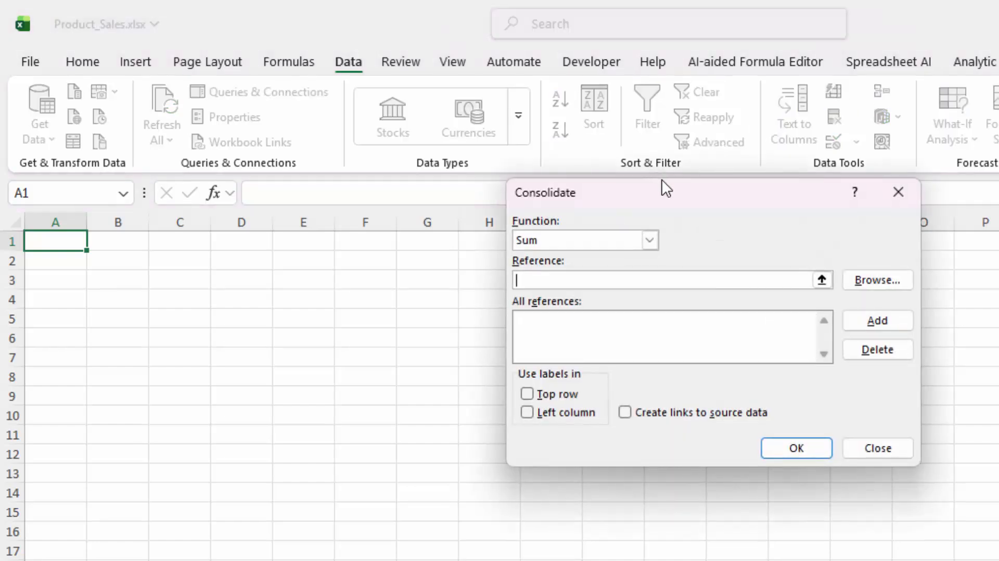
left_click_drag(656, 194, 480, 151)
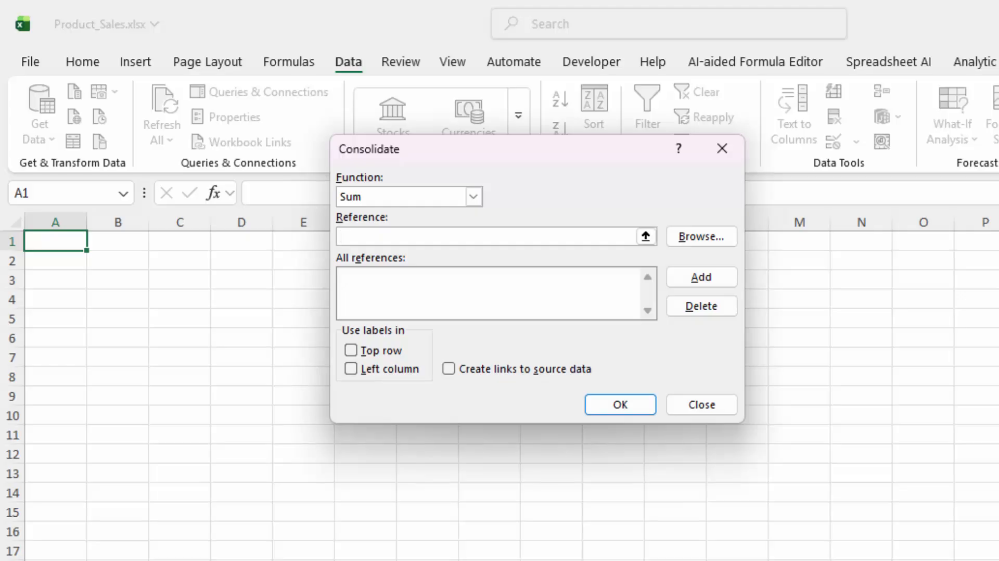
key("ctrl+Page_Up")
left_click_drag(82, 267, 229, 526)
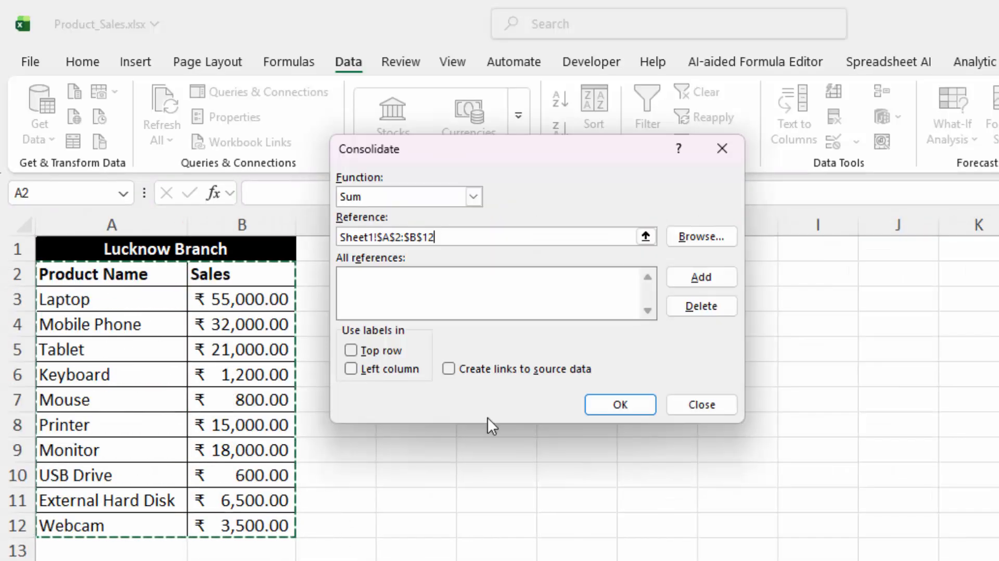
left_click(678, 278)
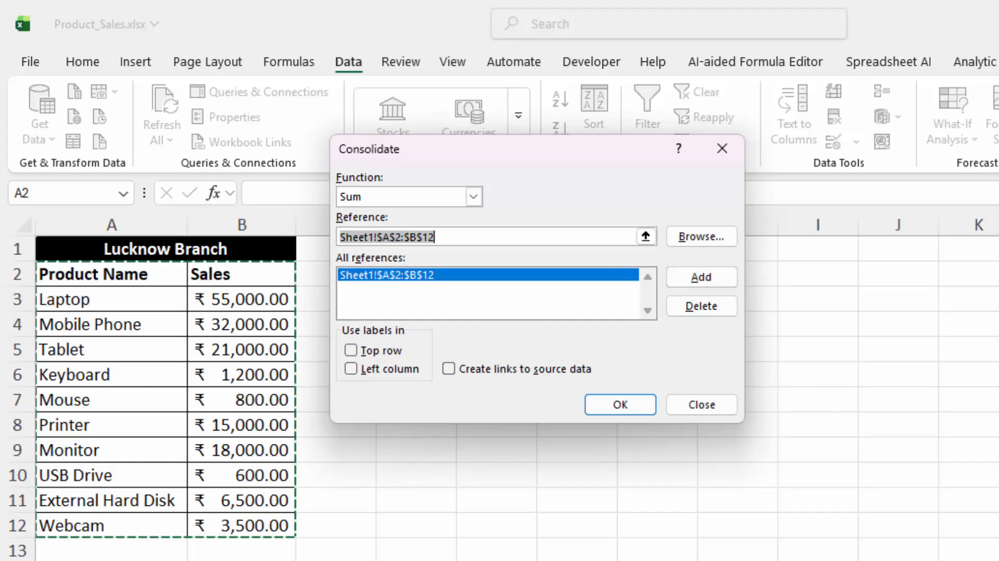
Add the Barabanki Branch range Sheet2!A2:B12 to the consolidation references.
left_click(359, 560)
left_click_drag(76, 266, 138, 296)
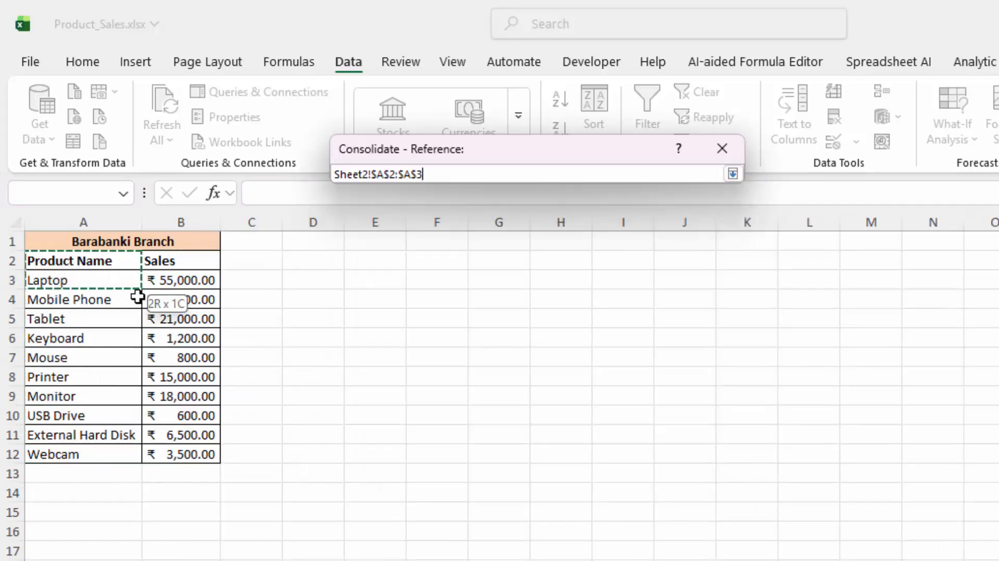
left_click_drag(166, 428, 167, 448)
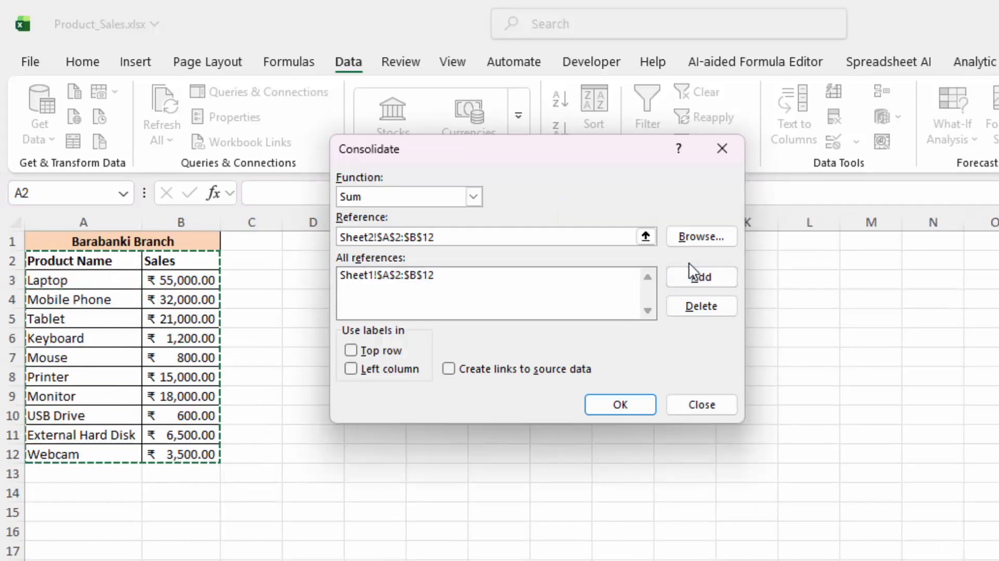
left_click(689, 278)
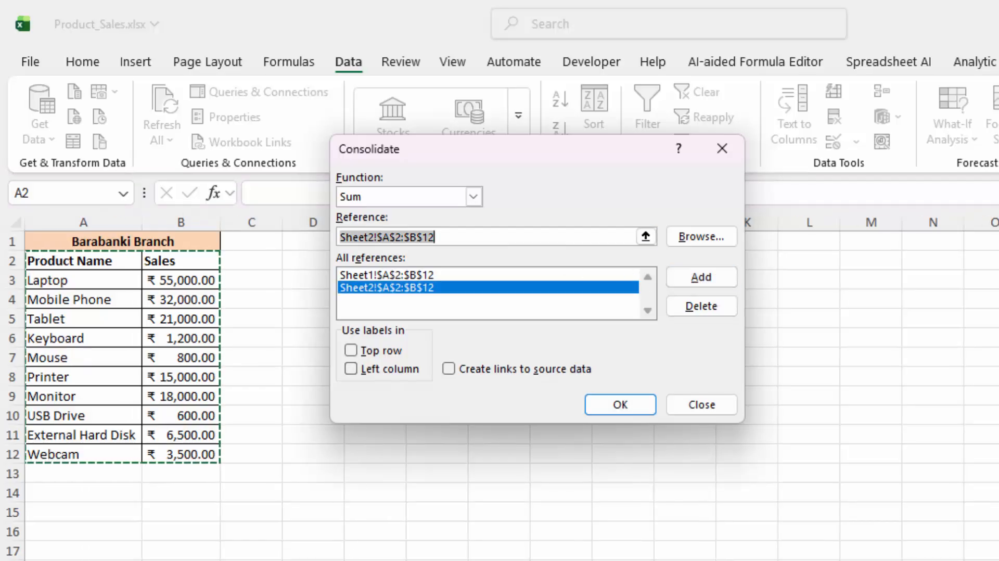
Add the Gorakhpur Branch range Sheet3!A2:B12 and the Kushinagar range Sheet4!A2:B12 to the consolidation references.
key("ctrl+Page_Down")
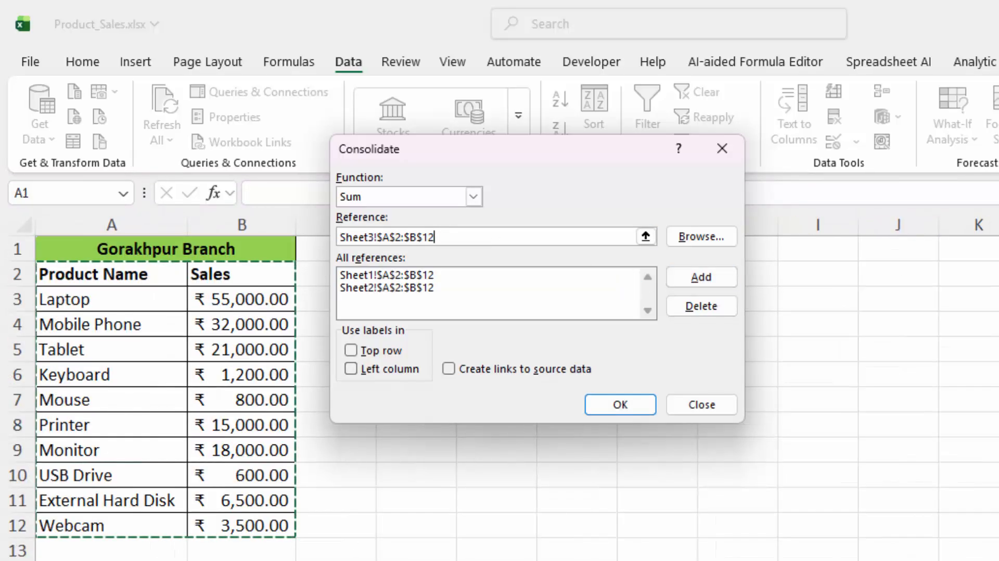
left_click_drag(127, 270, 249, 517)
left_click(689, 277)
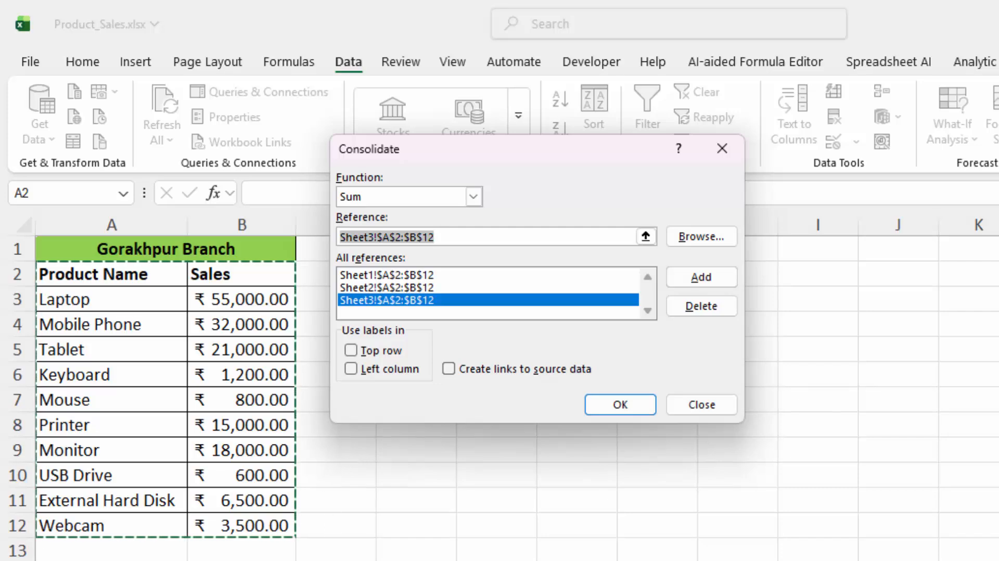
left_click(255, 560)
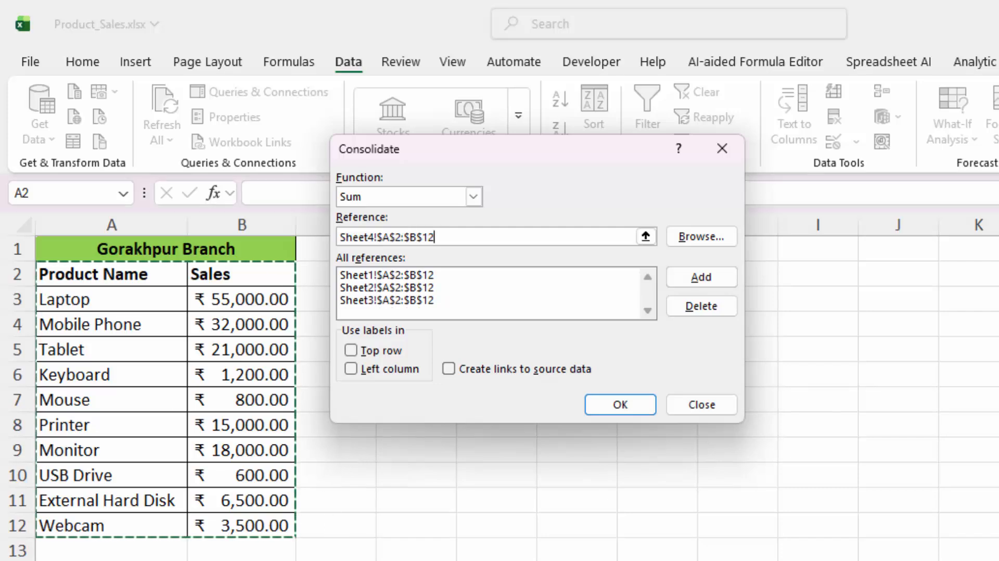
left_click_drag(129, 278, 268, 514)
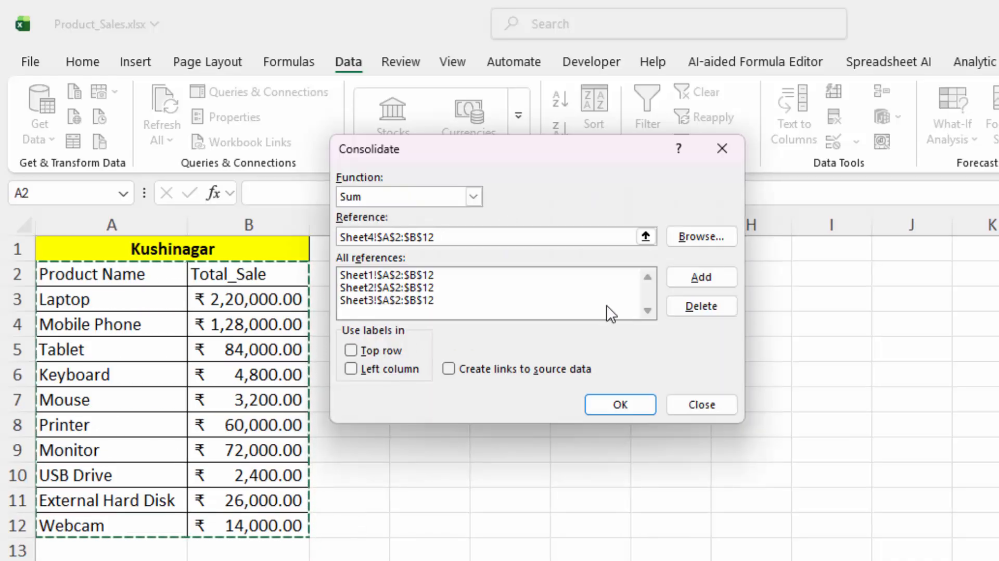
left_click(700, 277)
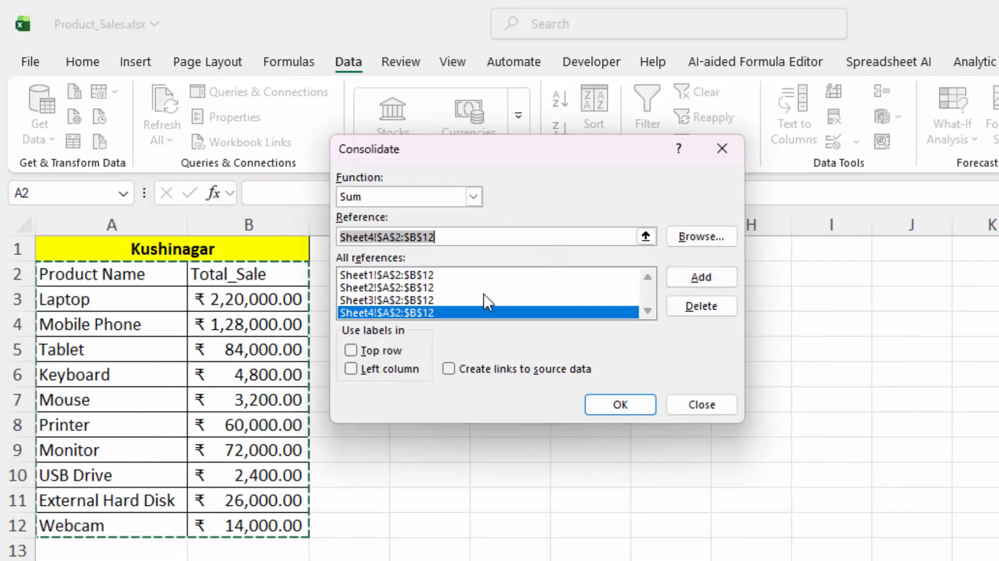
Consolidate the references with Sum, using labels from the top row and left column and creating links to source data.
left_click(377, 348)
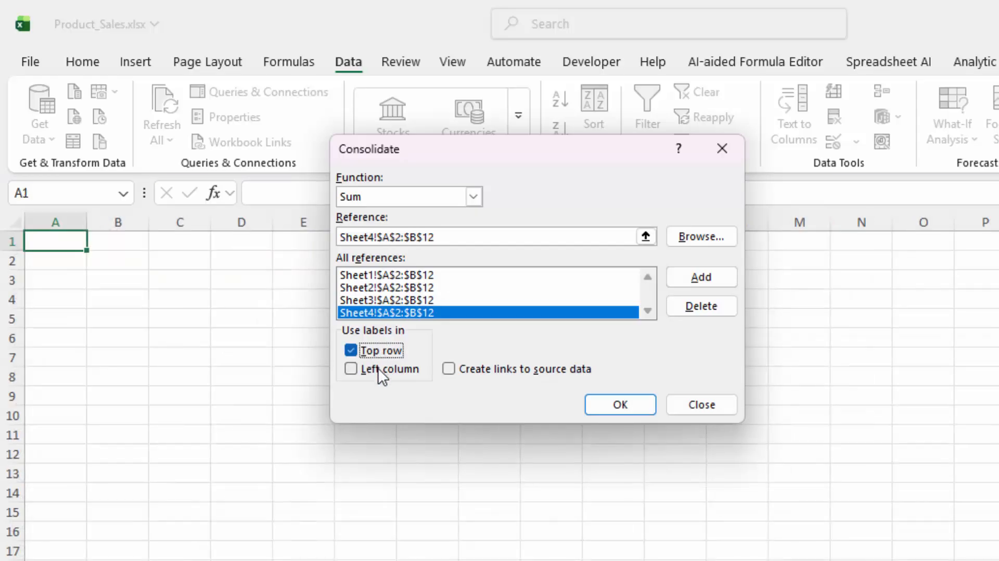
left_click(380, 371)
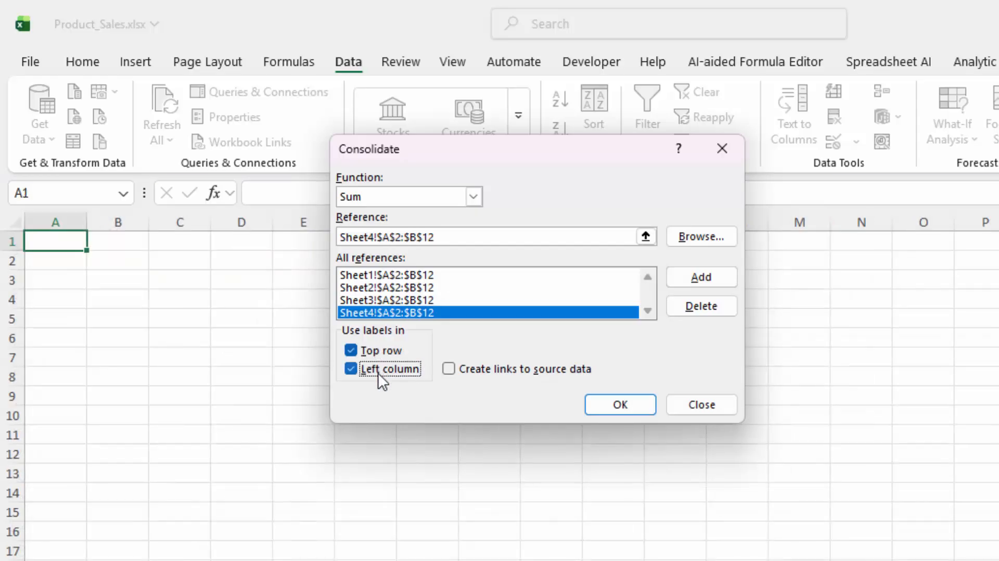
left_click(476, 369)
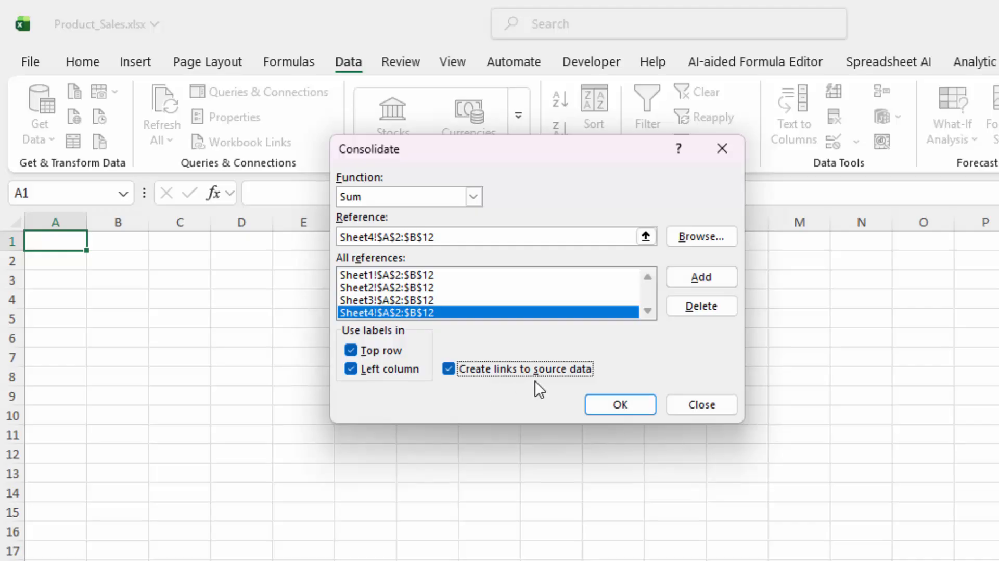
left_click(617, 405)
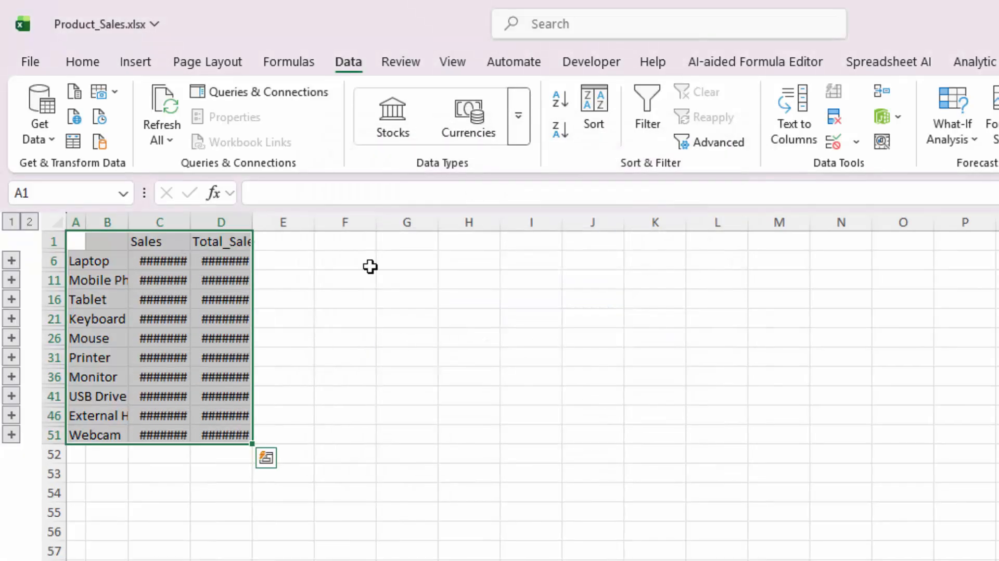
Autofit the widths of columns B, C and D in the consolidated sales summary.
left_click(262, 222)
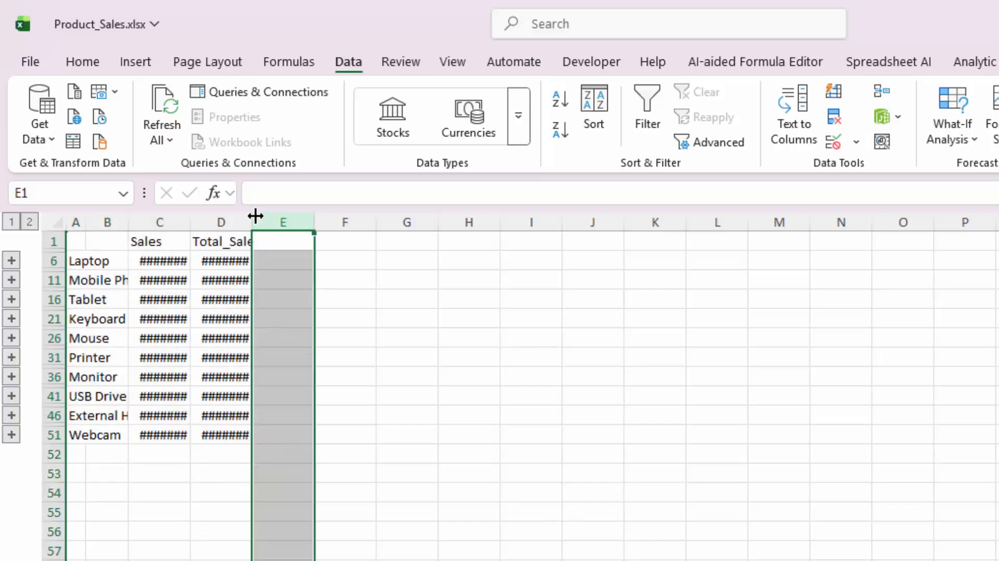
double_click(254, 215)
double_click(190, 220)
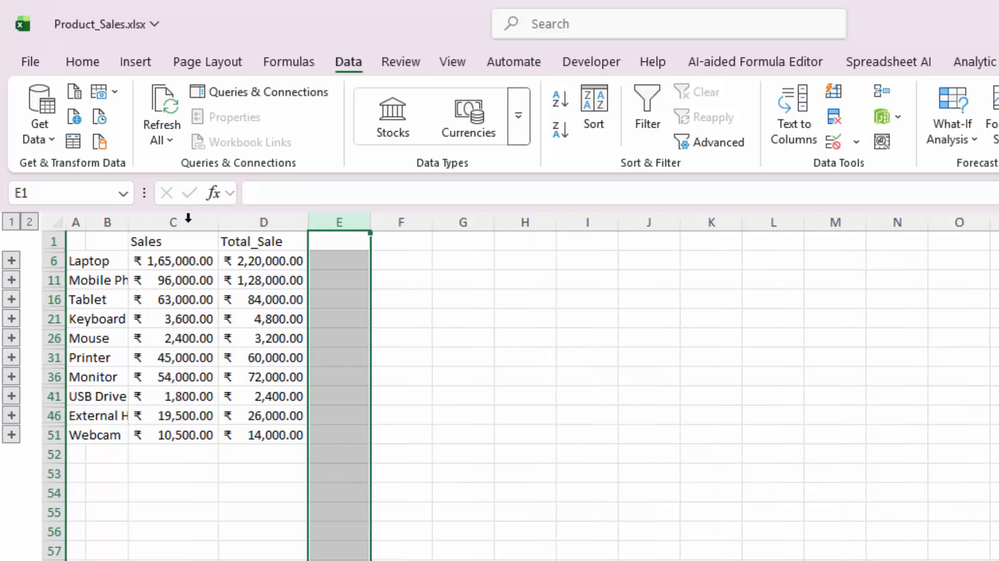
double_click(133, 222)
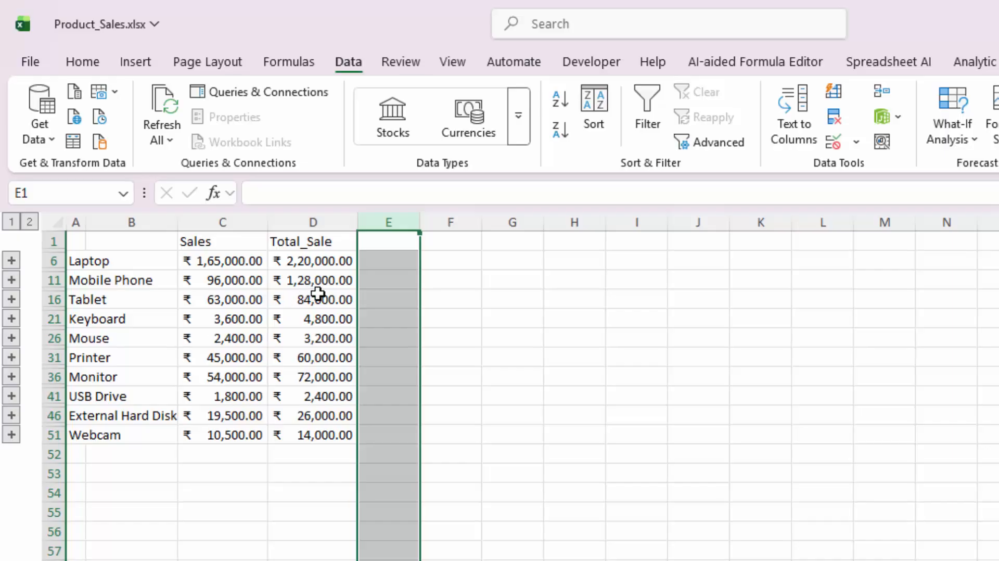
left_click(218, 258)
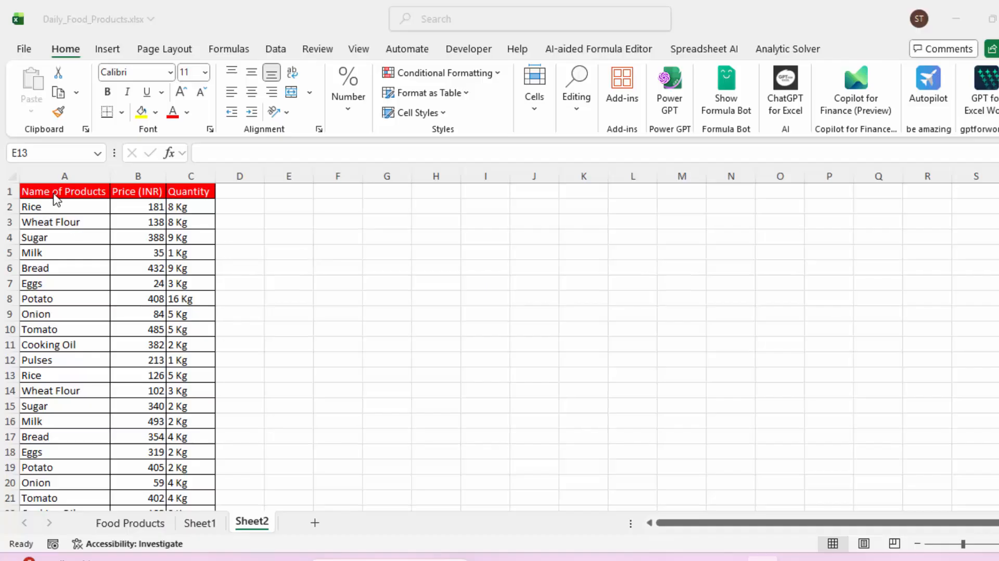
Switch to Daily_Food_Products.xlsx and examine the product name, price and quantity columns on Sheet2, Food Products and Sheet1.
double_click(58, 190)
left_click(59, 190)
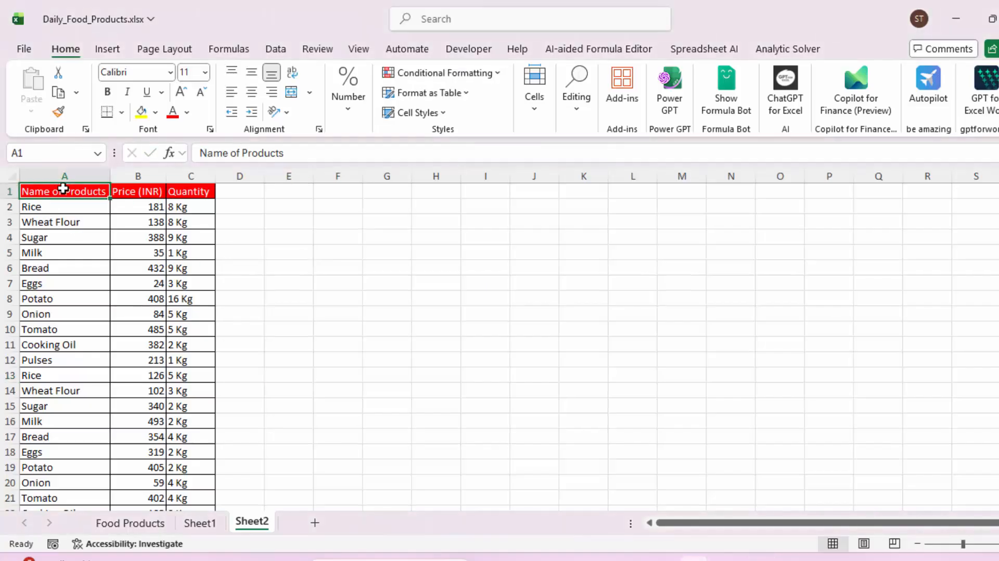
left_click(148, 193)
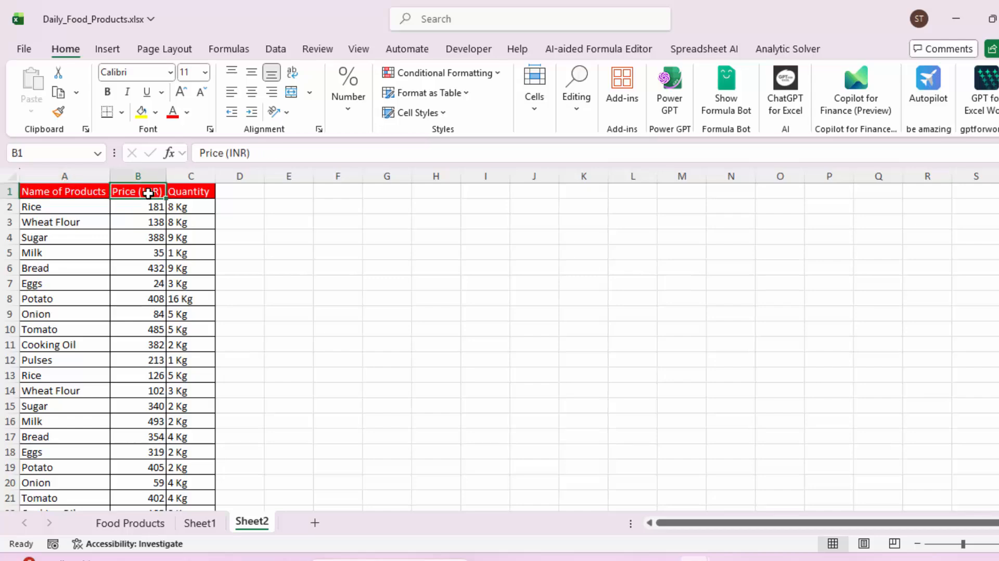
left_click(170, 192)
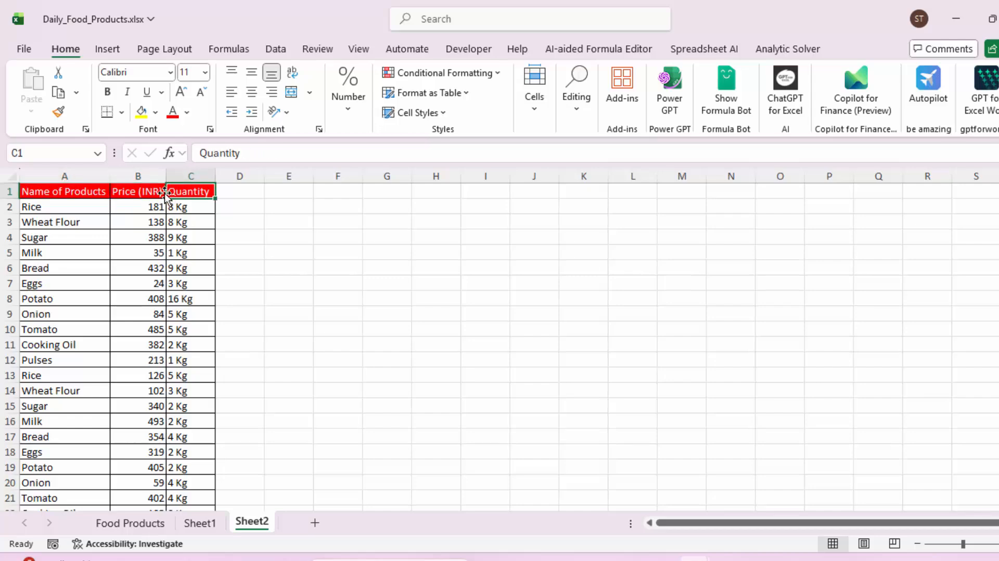
left_click(138, 523)
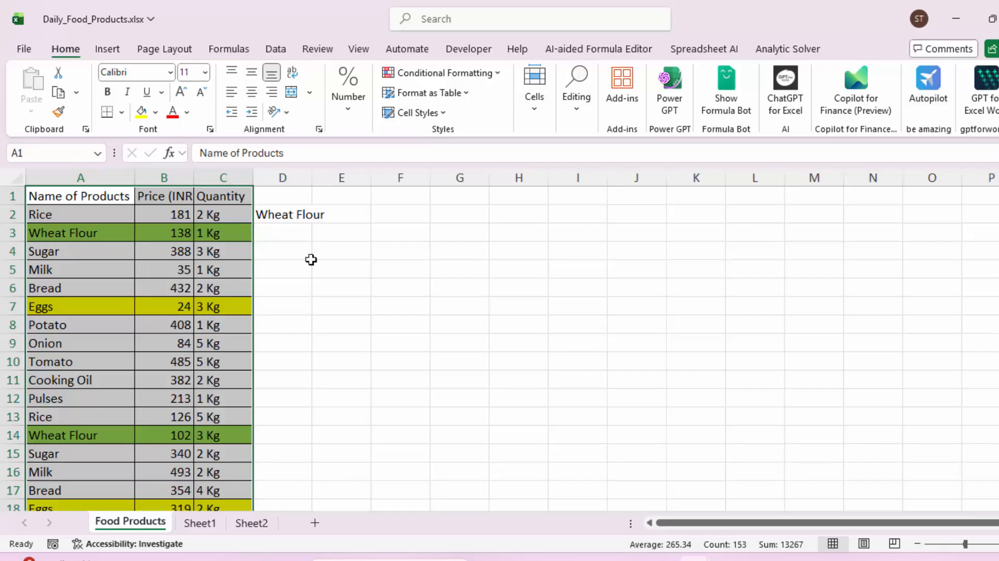
left_click(206, 524)
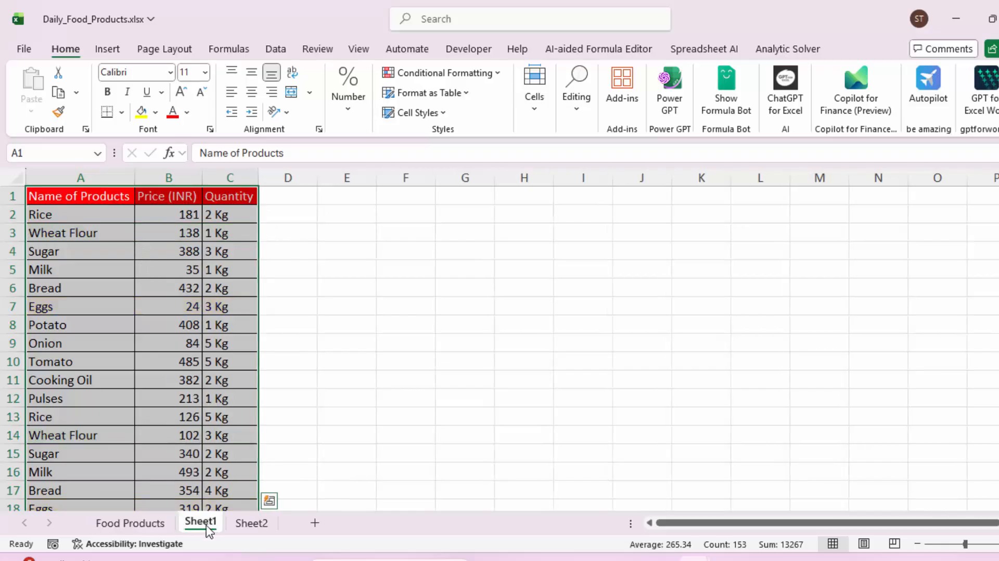
Delete column D with the separate Wheat Flour entry from the Food Products sheet.
left_click(139, 524)
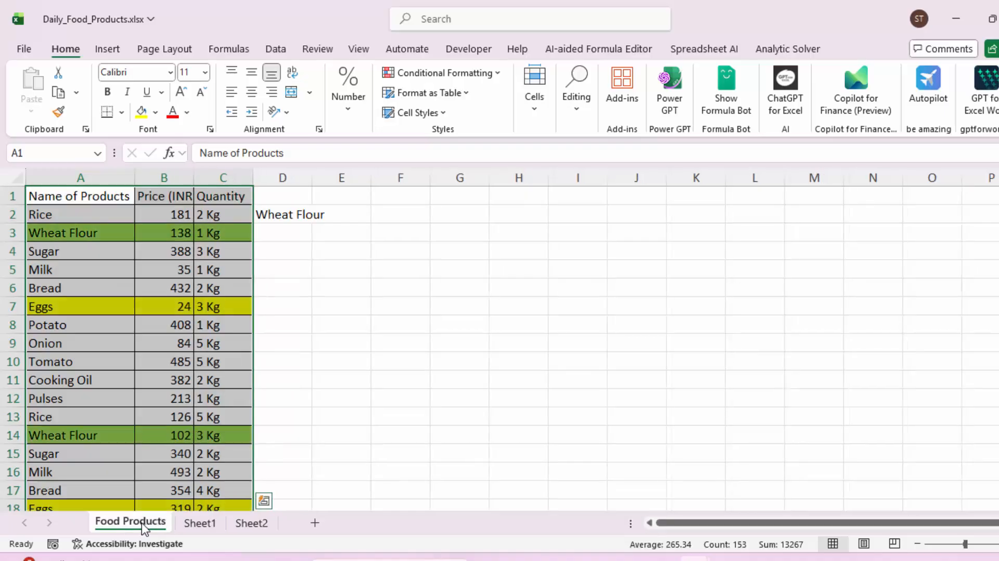
right_click(280, 177)
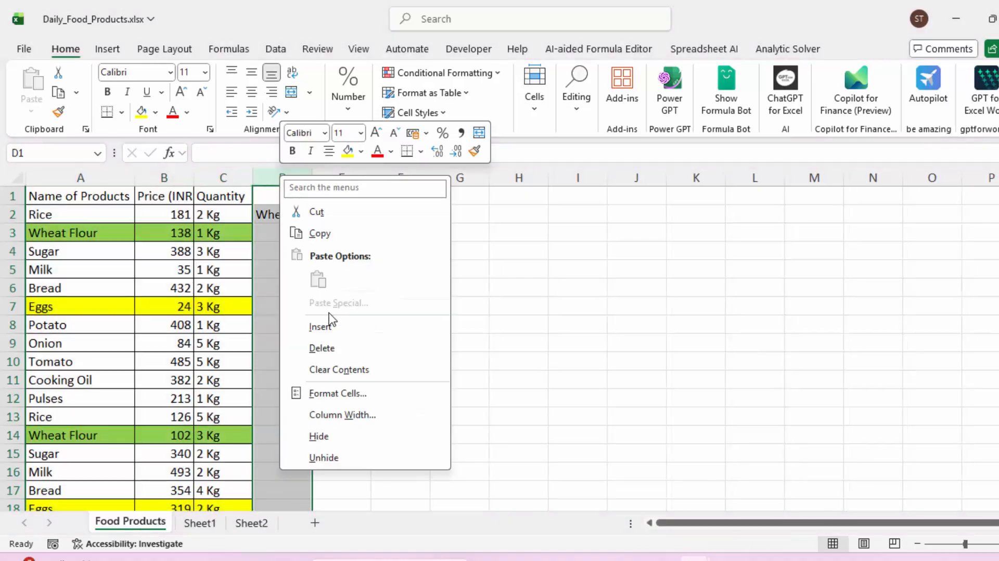
left_click(325, 349)
left_click(397, 464)
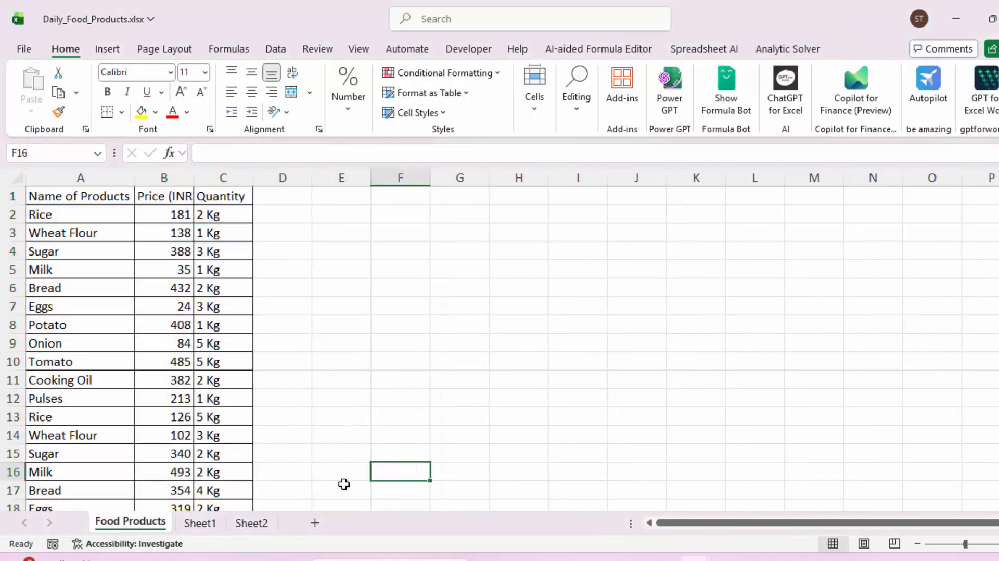
Add a blank sheet after Sheet2 and start Consolidate from its cell A1 with the Sum function.
left_click(216, 528)
left_click(263, 526)
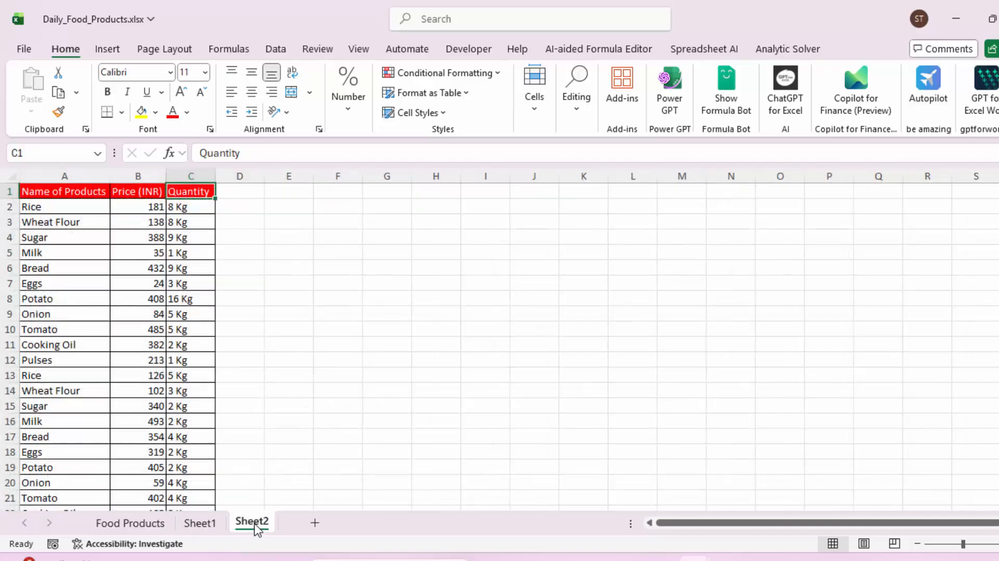
left_click(154, 220)
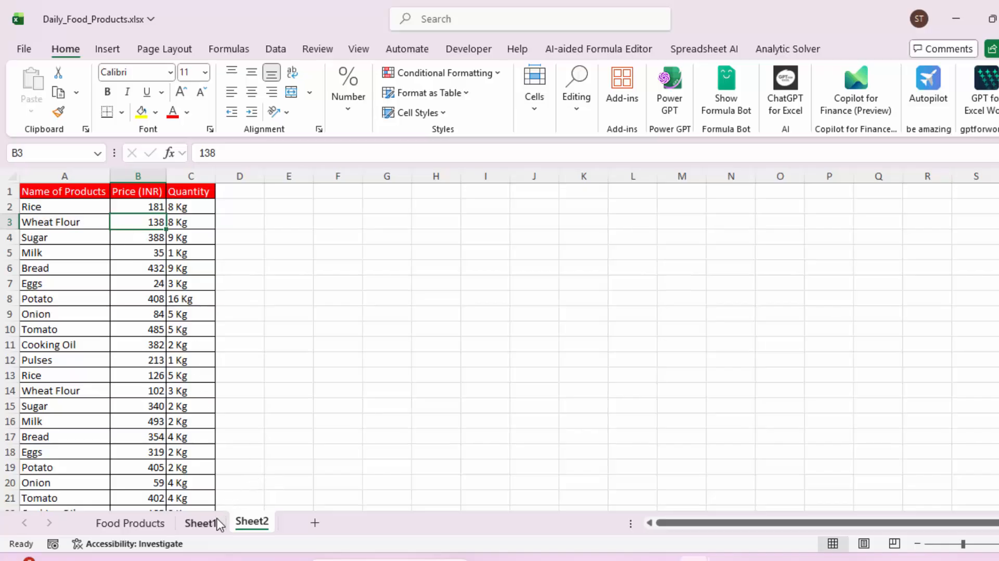
left_click(314, 523)
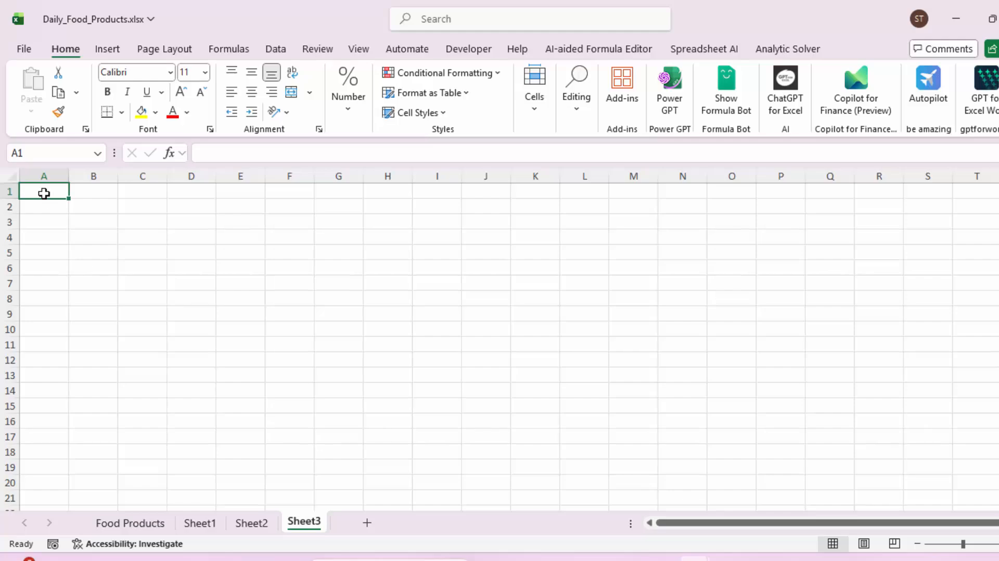
left_click(276, 50)
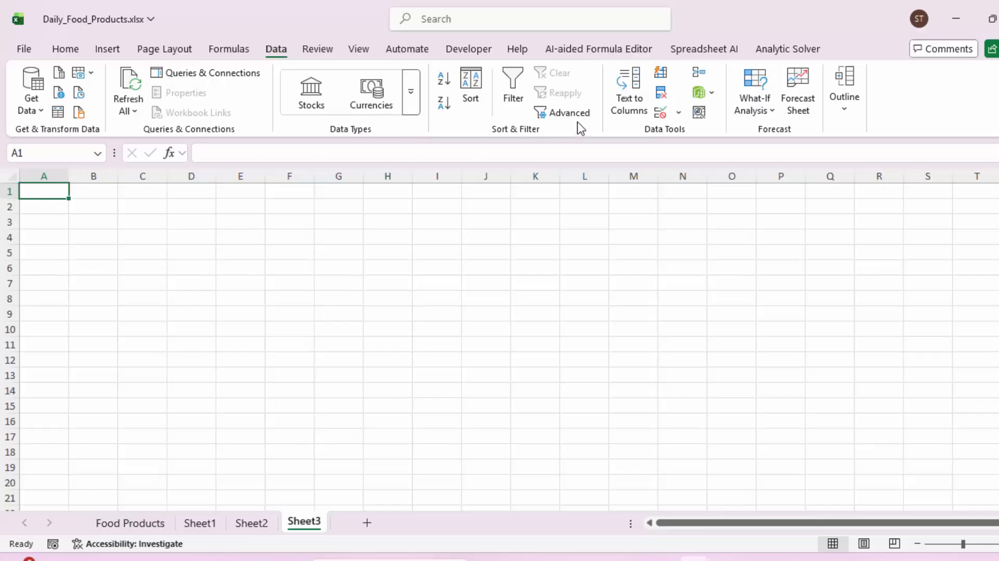
left_click(699, 77)
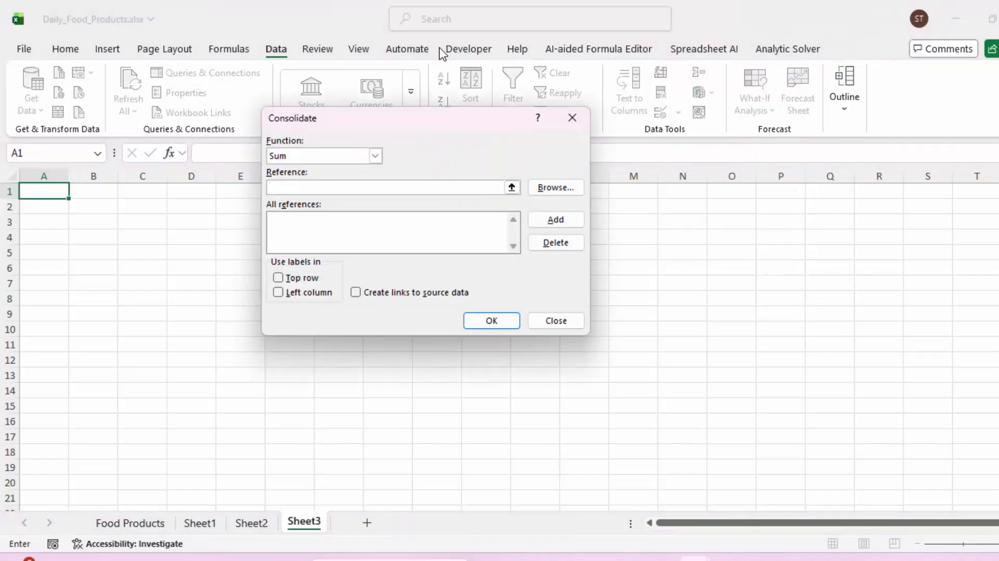
left_click(378, 157)
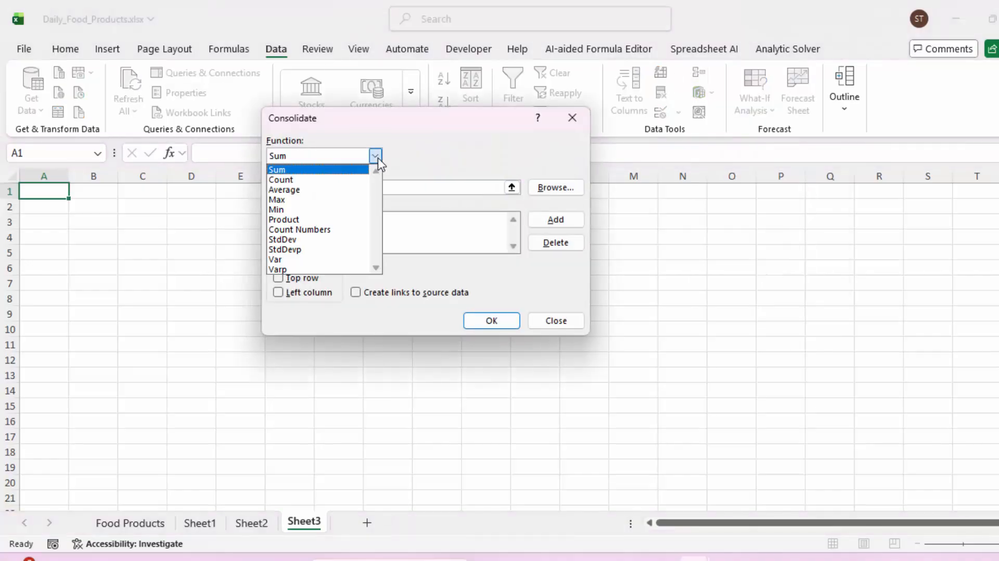
left_click(378, 158)
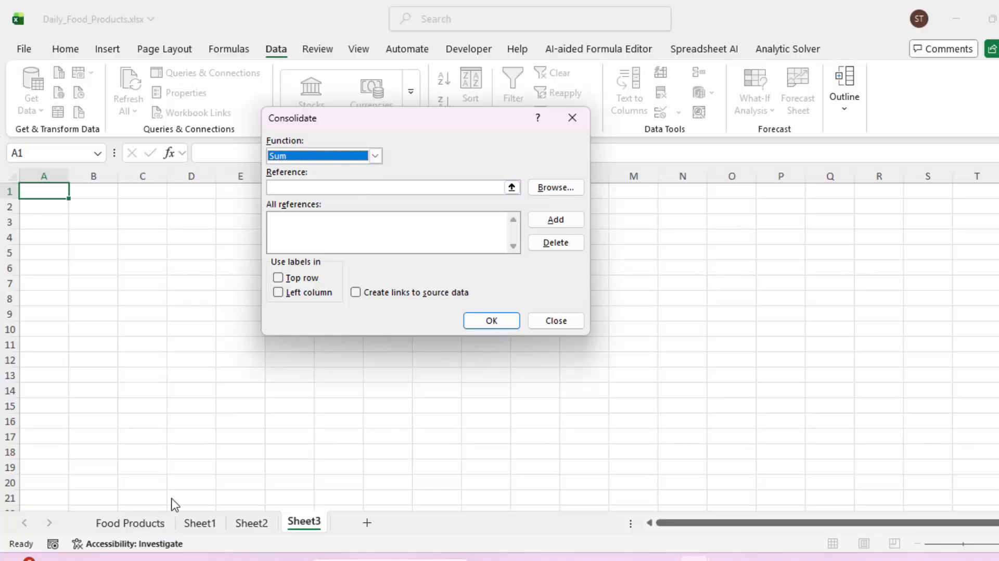
Add the Food Products range A1:C51 as a consolidation reference and use labels in the top row and left column.
left_click(330, 188)
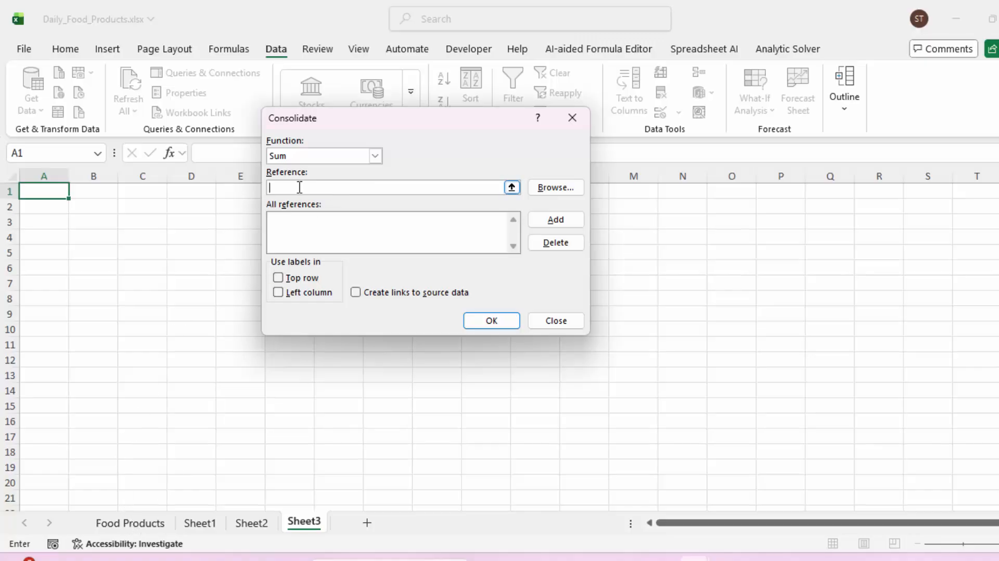
left_click(136, 522)
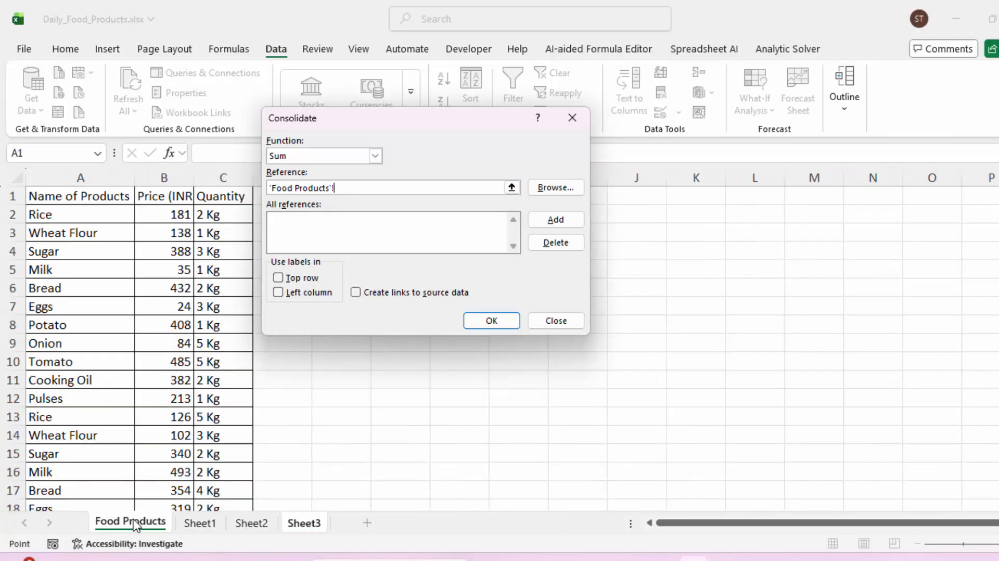
left_click_drag(70, 198, 210, 466)
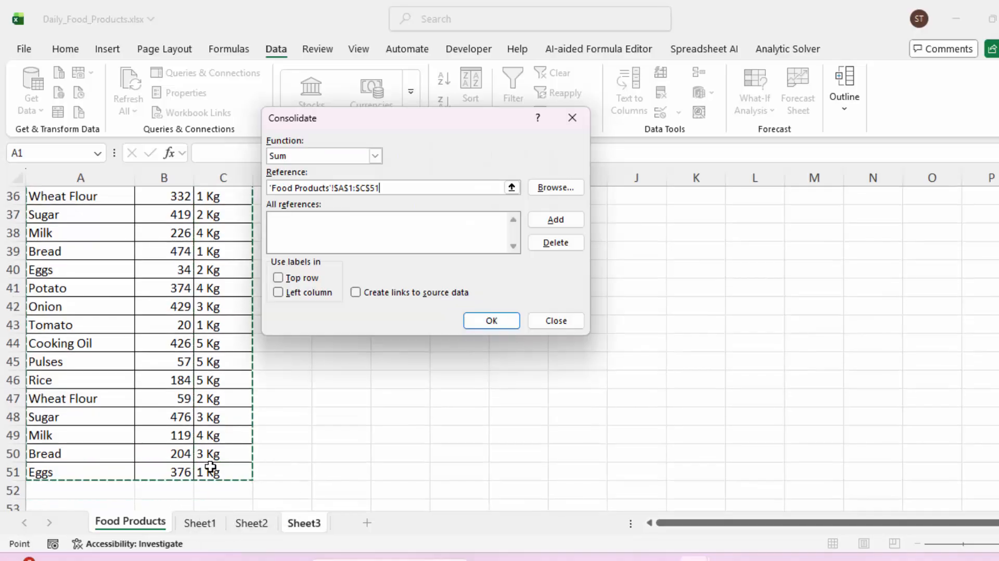
left_click(292, 281)
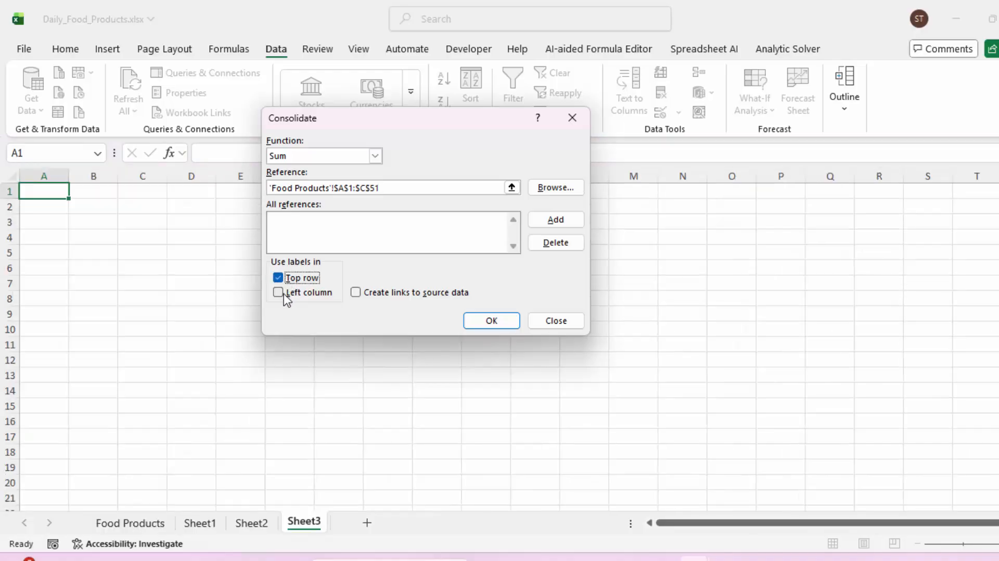
left_click(282, 295)
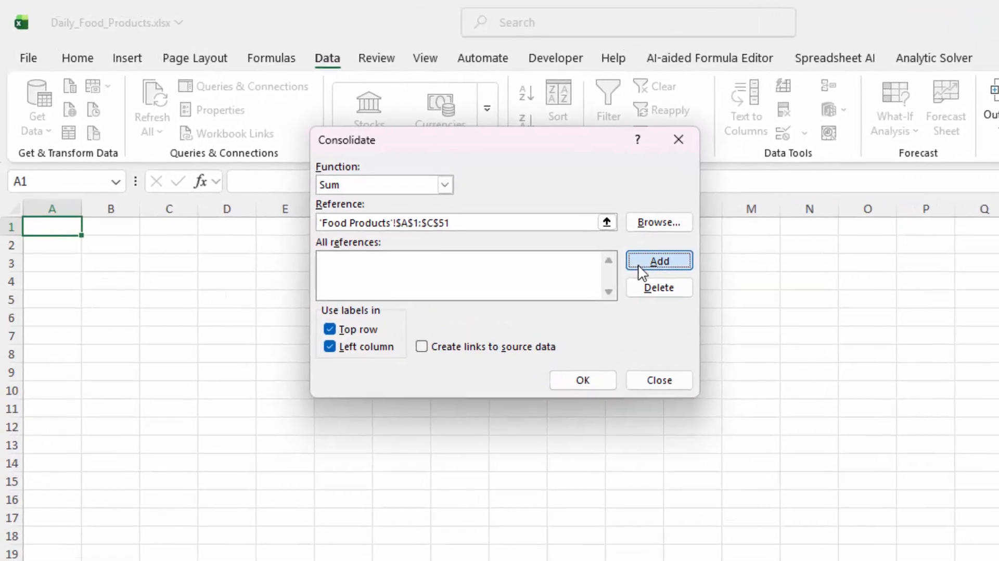
left_click(538, 223)
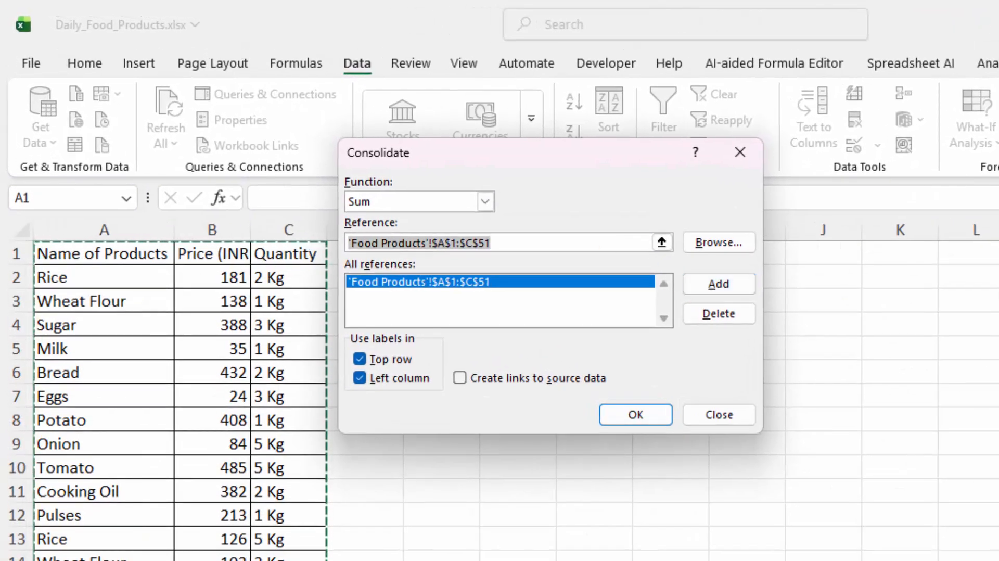
Add the Sheet1 range A1:C51 to the consolidation references.
key("ctrl+Page_Down")
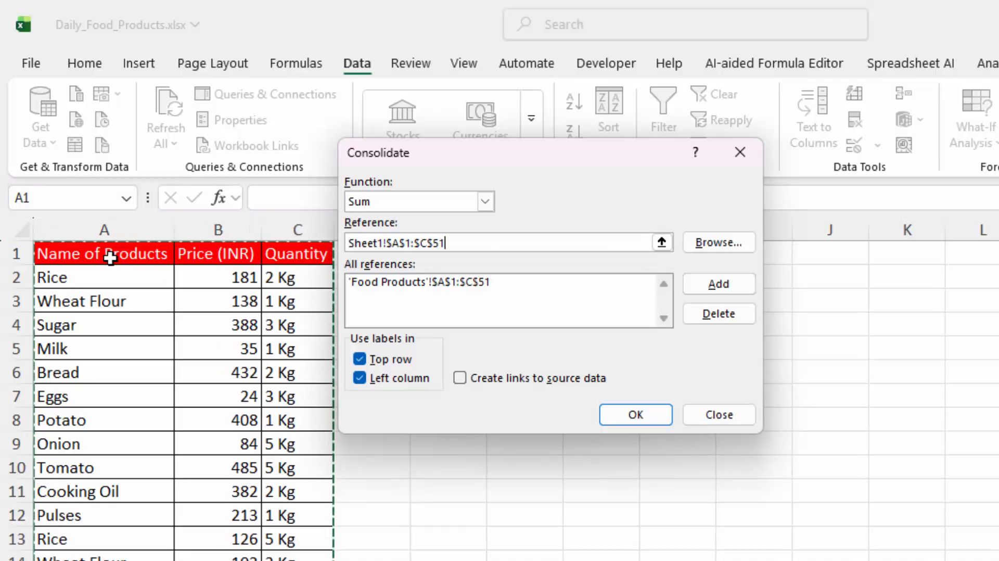
left_click_drag(109, 256, 313, 559)
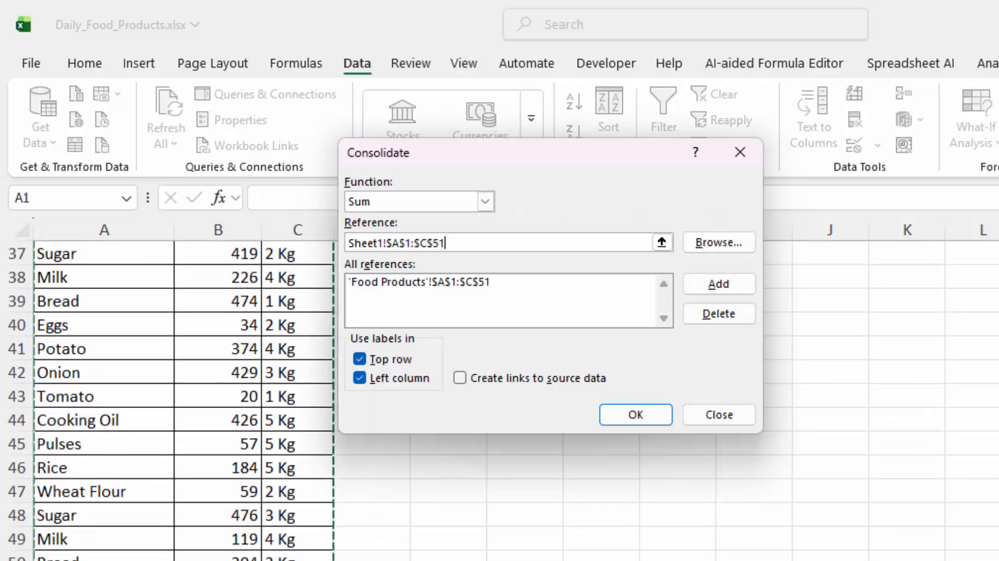
left_click(698, 287)
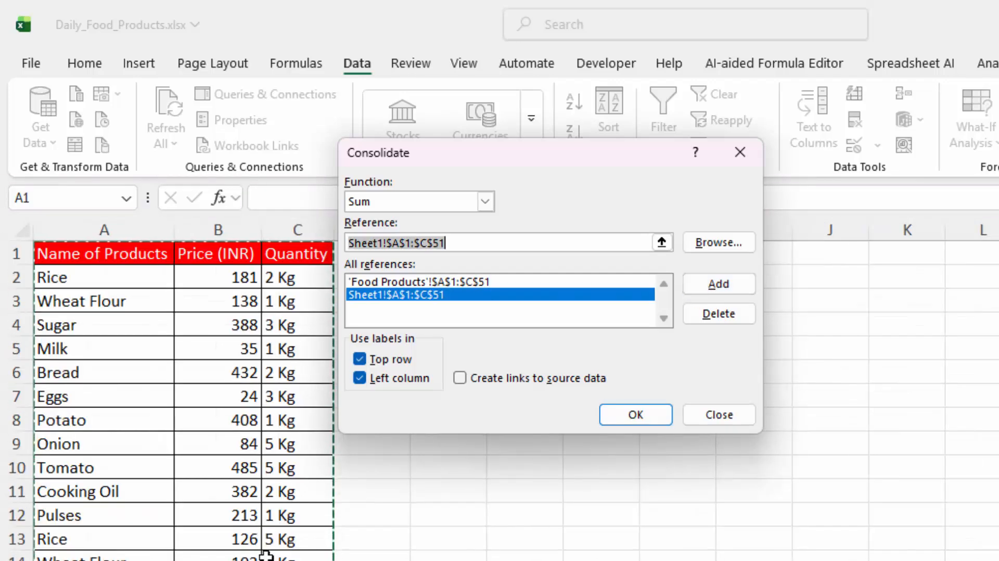
Add the Sheet2 range A1:B51 to the consolidation references.
key("ctrl+Page_Down")
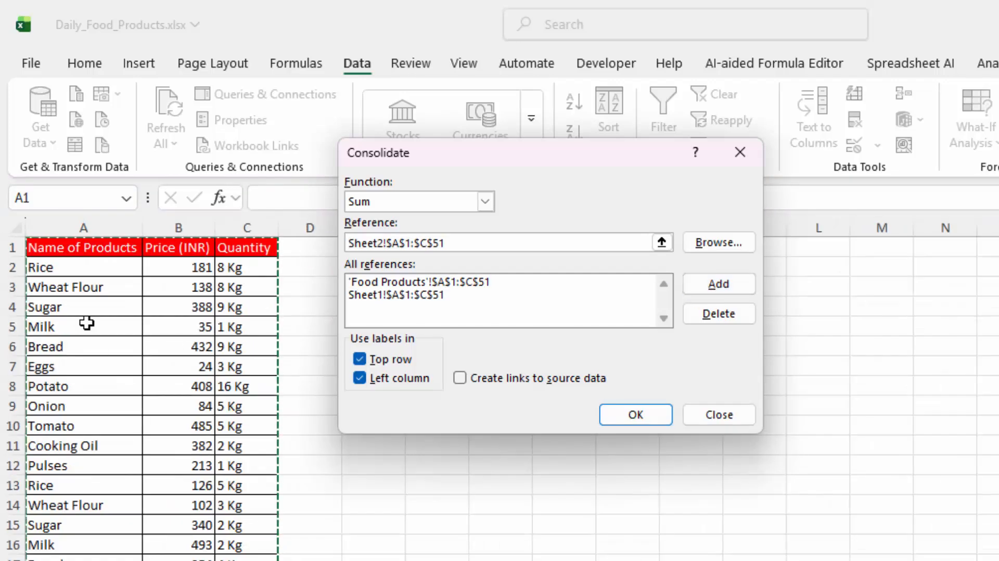
left_click_drag(63, 247, 224, 297)
left_click_drag(242, 376, 197, 560)
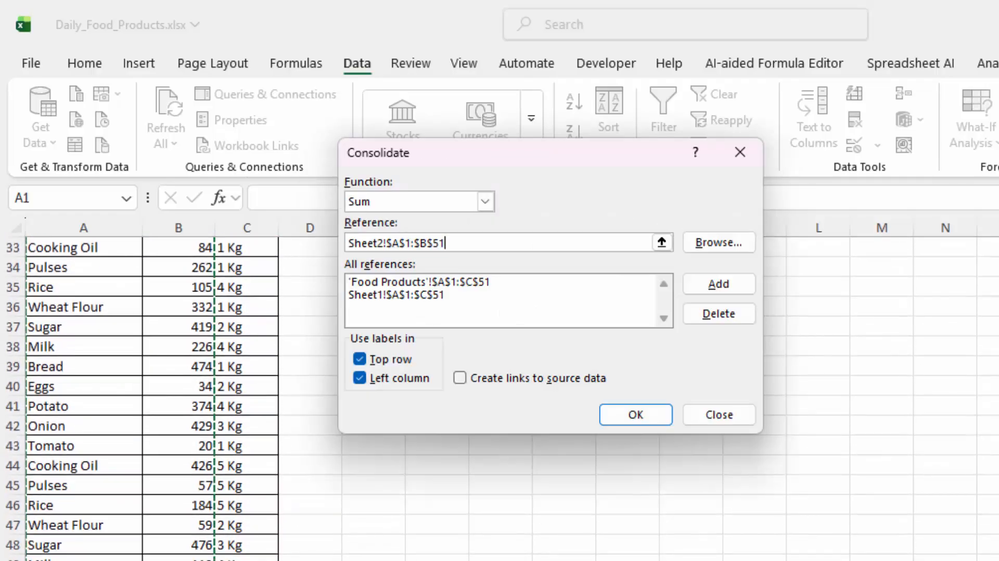
left_click(701, 286)
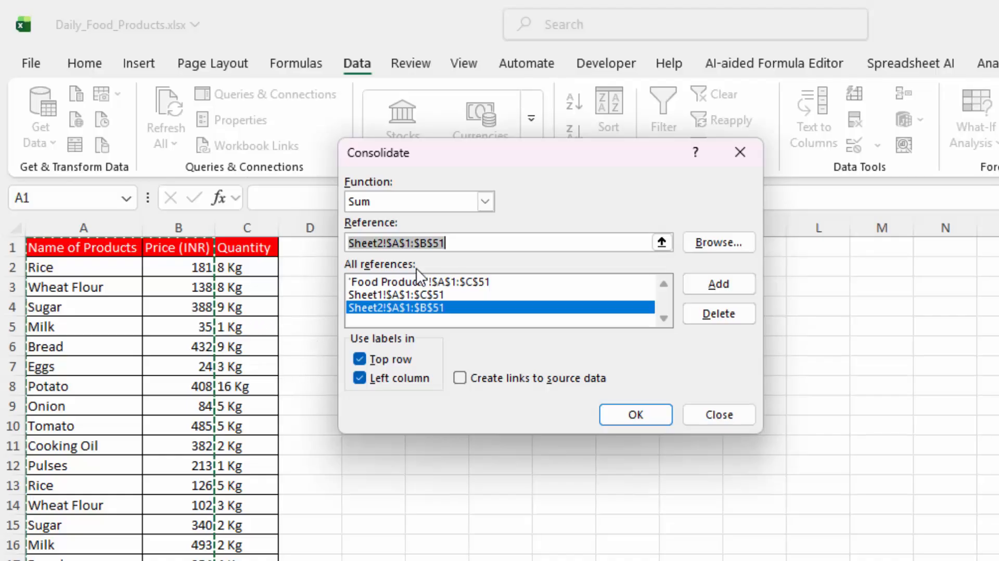
Clear the current reference entry and delete the Sheet2 and Sheet1 ranges from the consolidation references.
key("BackSpace")
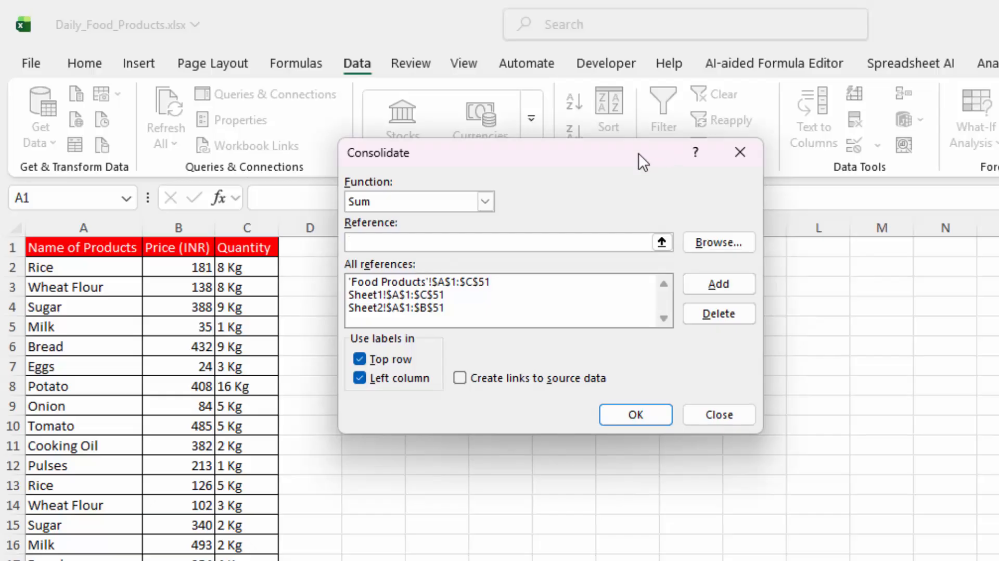
left_click(398, 308)
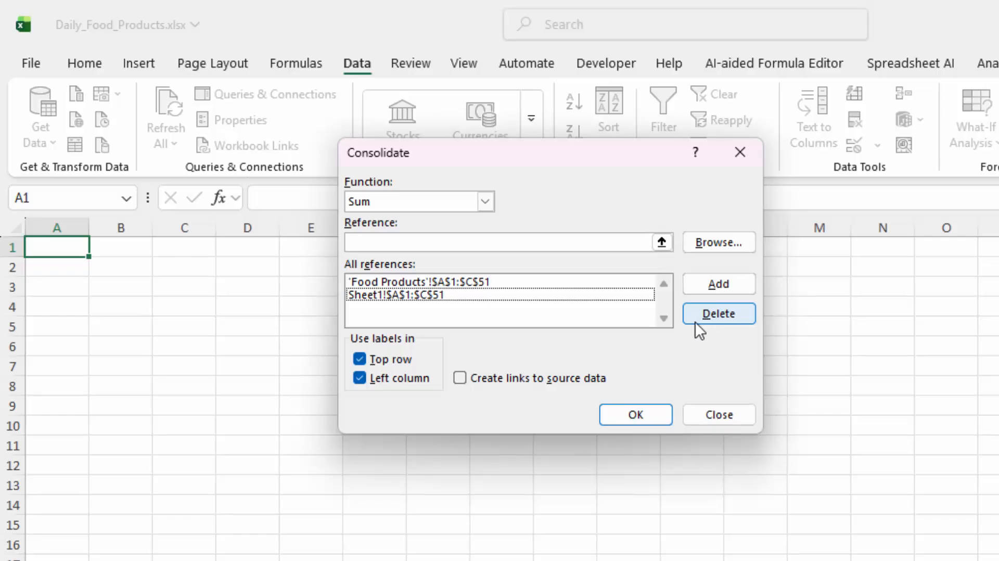
left_click(535, 295)
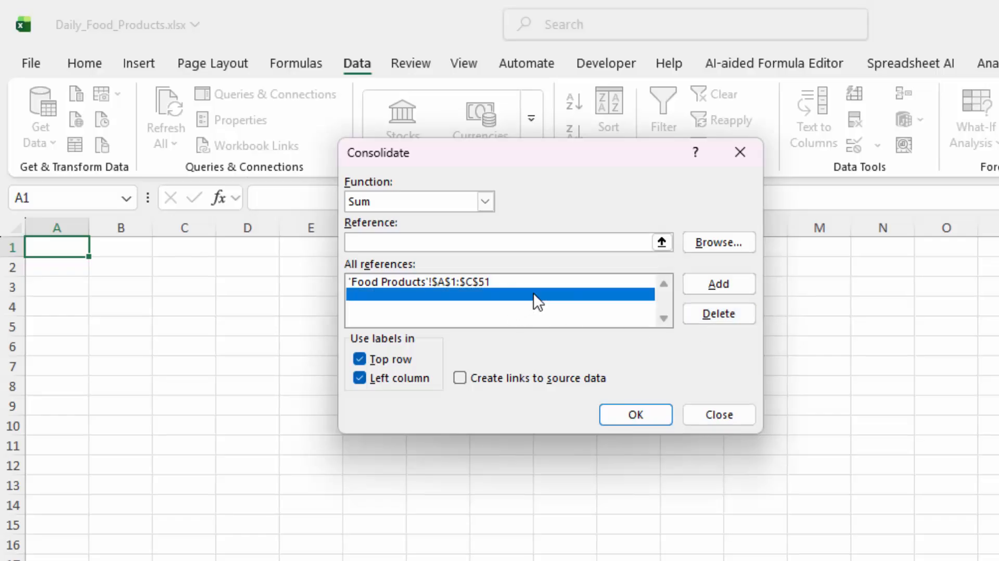
left_click(729, 313)
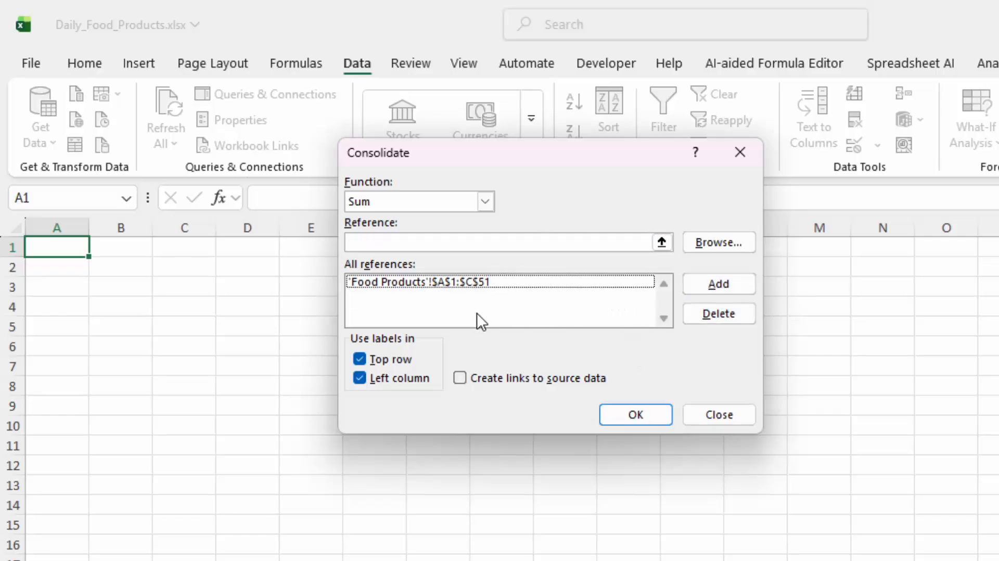
Keep the Food Products range A1:C51 as a reference and add the Sheet1 range A1:C51 to the consolidation references.
left_click(477, 286)
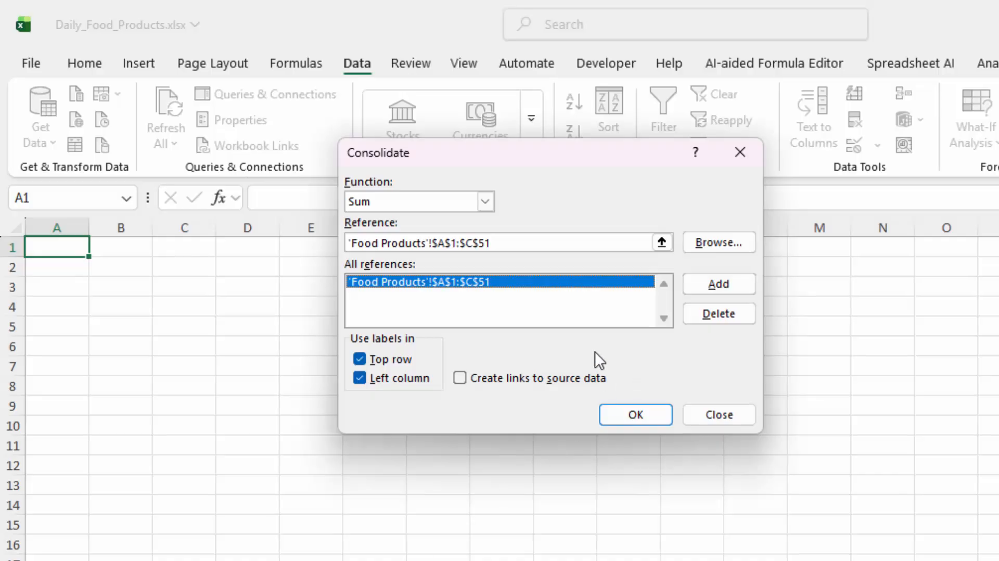
left_click(718, 284)
left_click(681, 417)
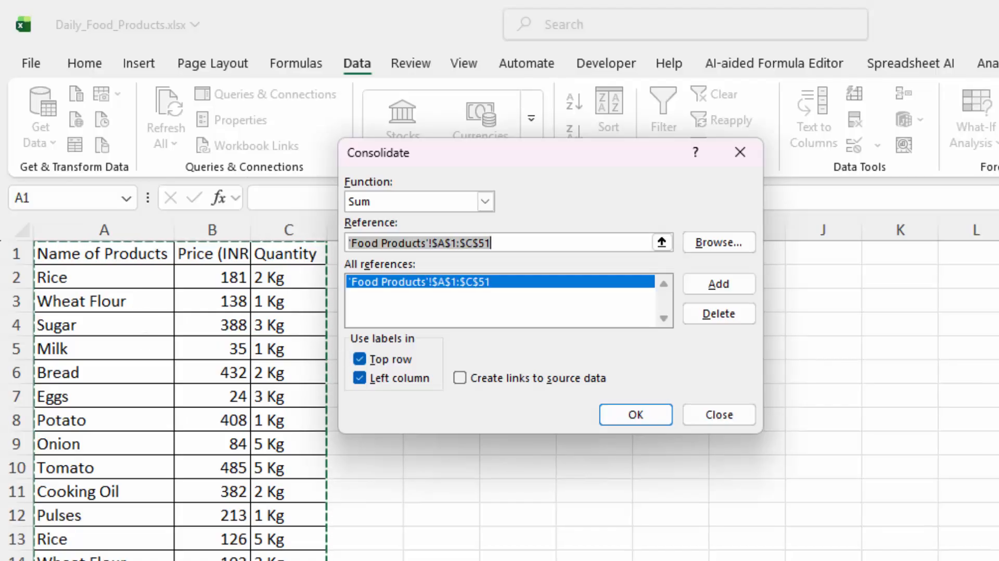
left_click(208, 559)
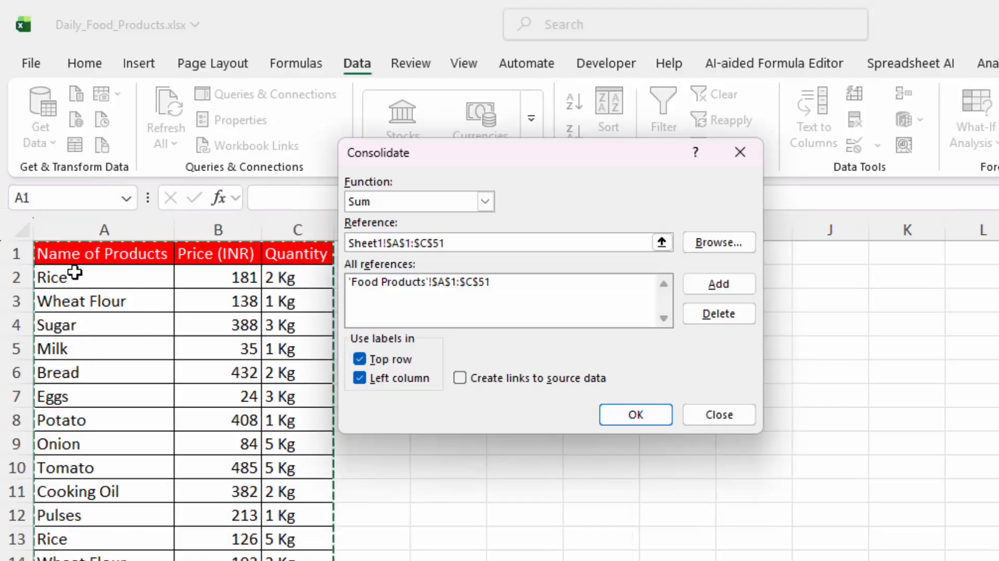
left_click(90, 257)
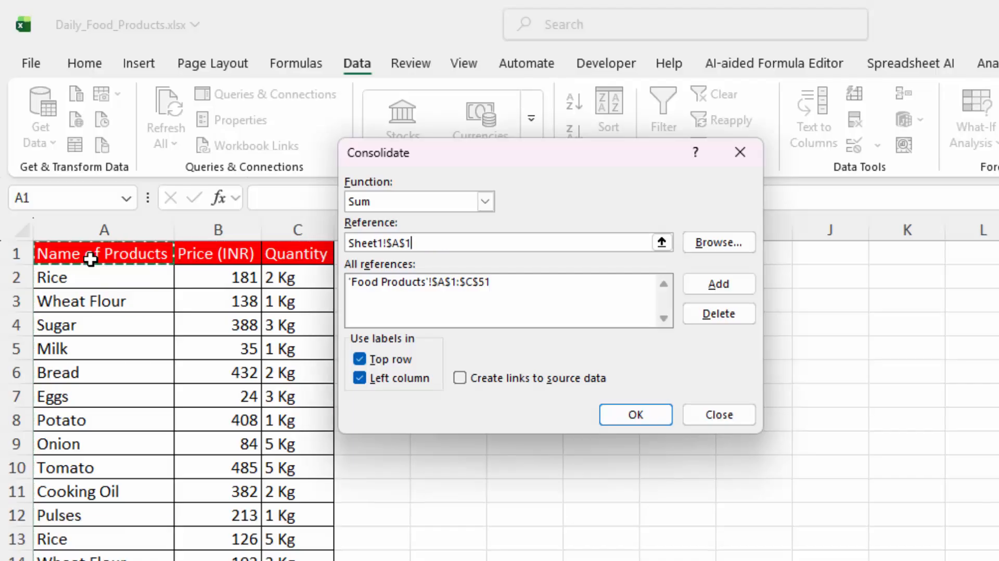
left_click_drag(90, 258, 296, 560)
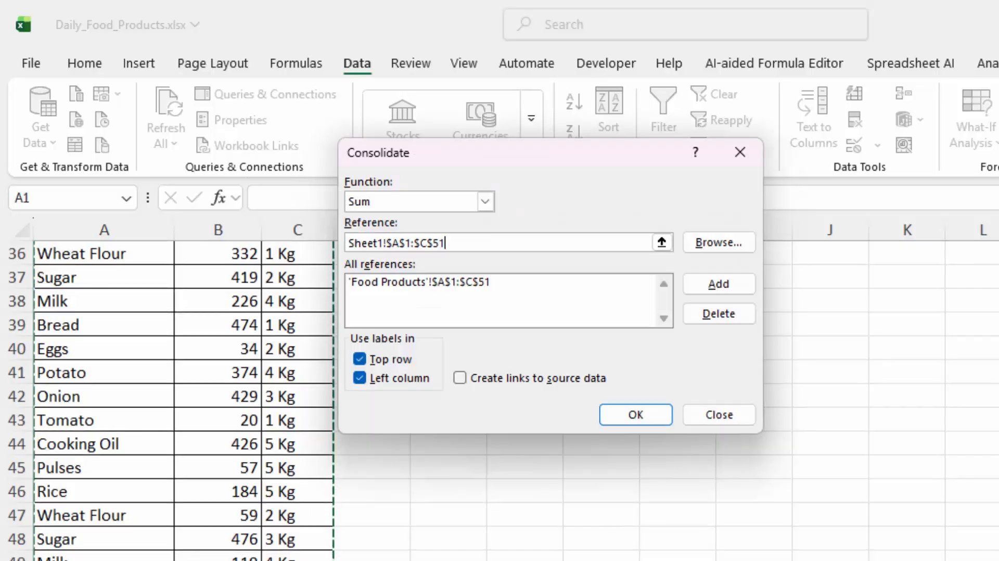
left_click(711, 289)
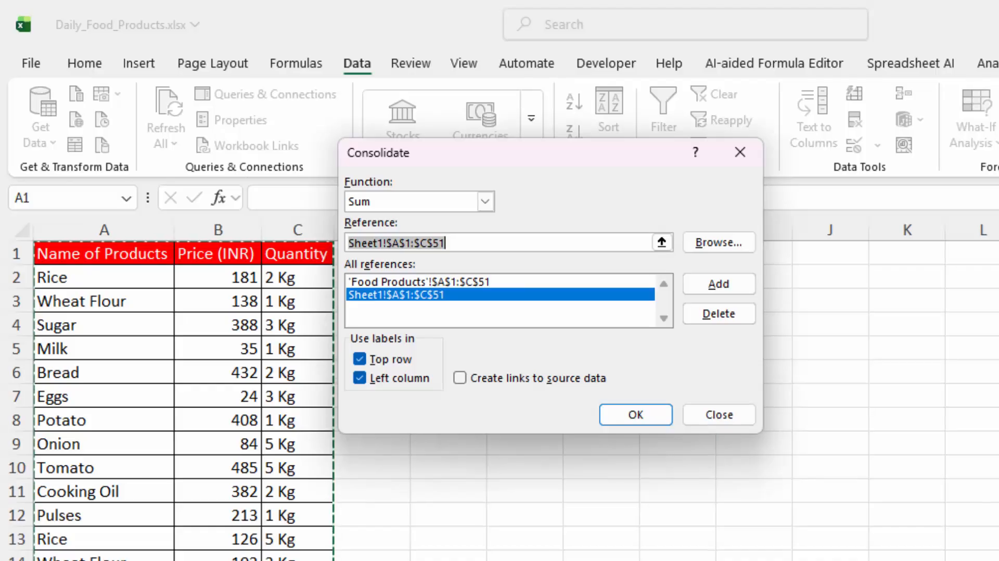
Add the Sheet2 range A1:C51 to the consolidation references.
left_click(270, 560)
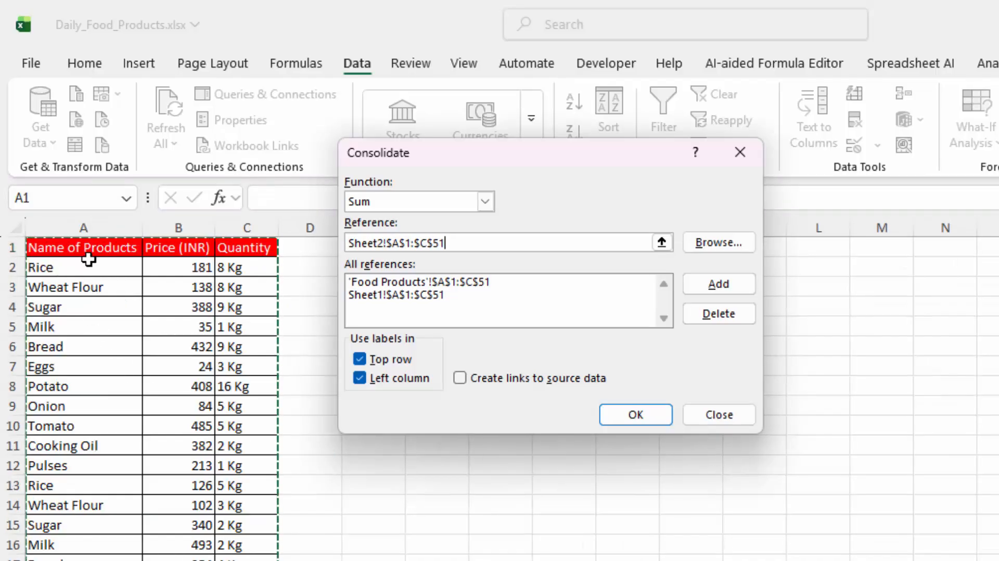
left_click_drag(109, 254, 276, 560)
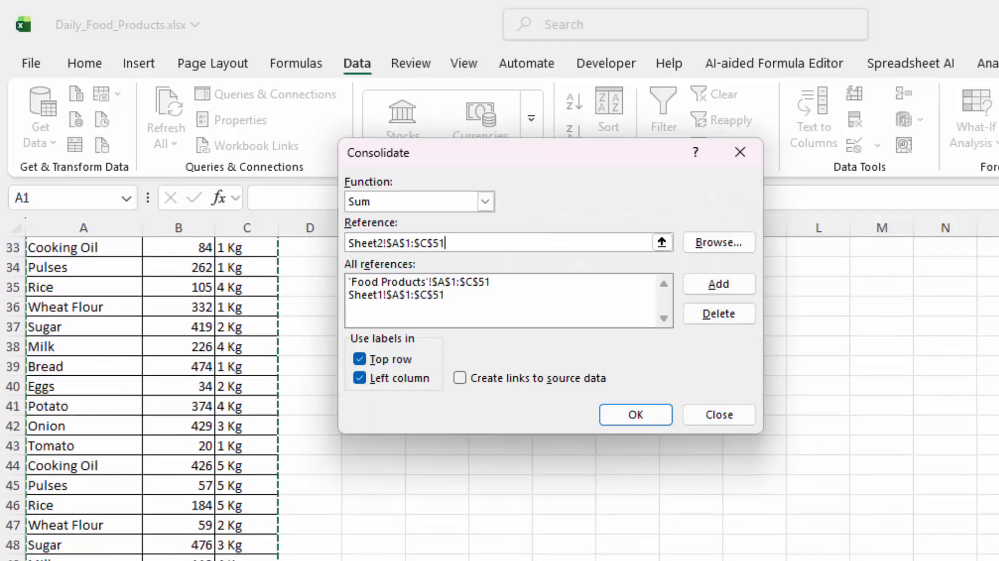
left_click(712, 286)
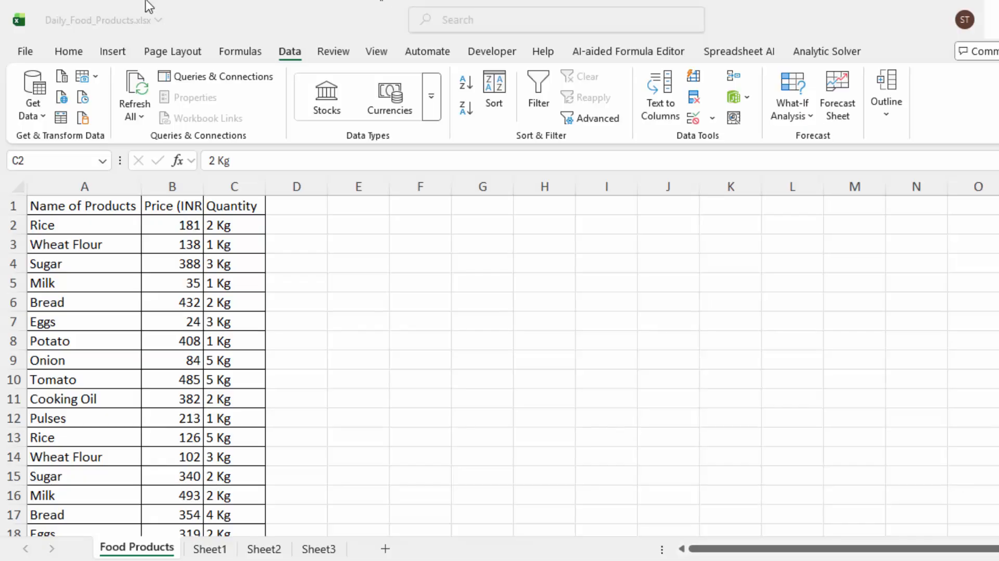
Examine how the quantities are entered in the Food Products table, including the contents of cell C2.
key("ctrl+shift+Down")
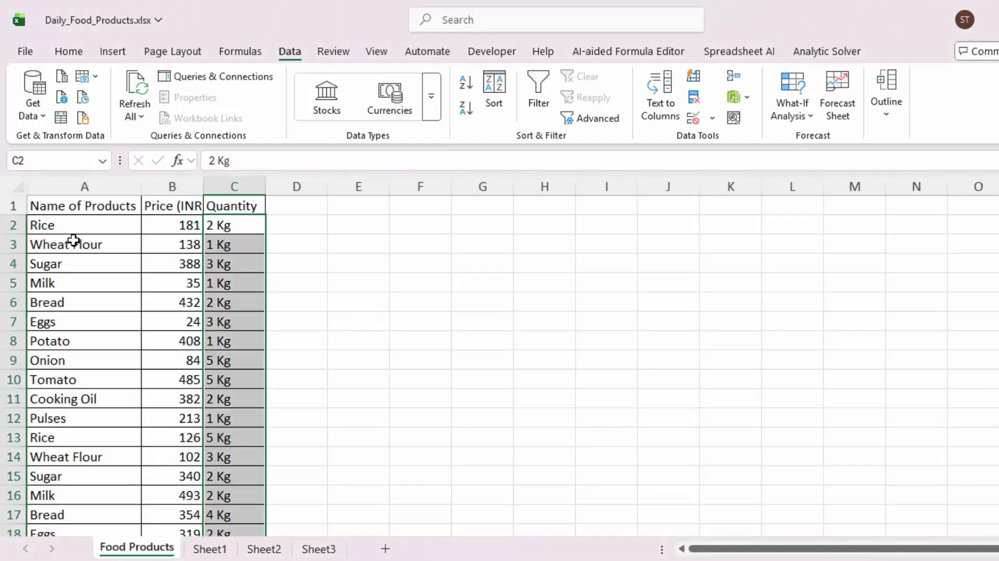
left_click(73, 241)
left_click_drag(96, 207, 235, 420)
left_click(233, 228)
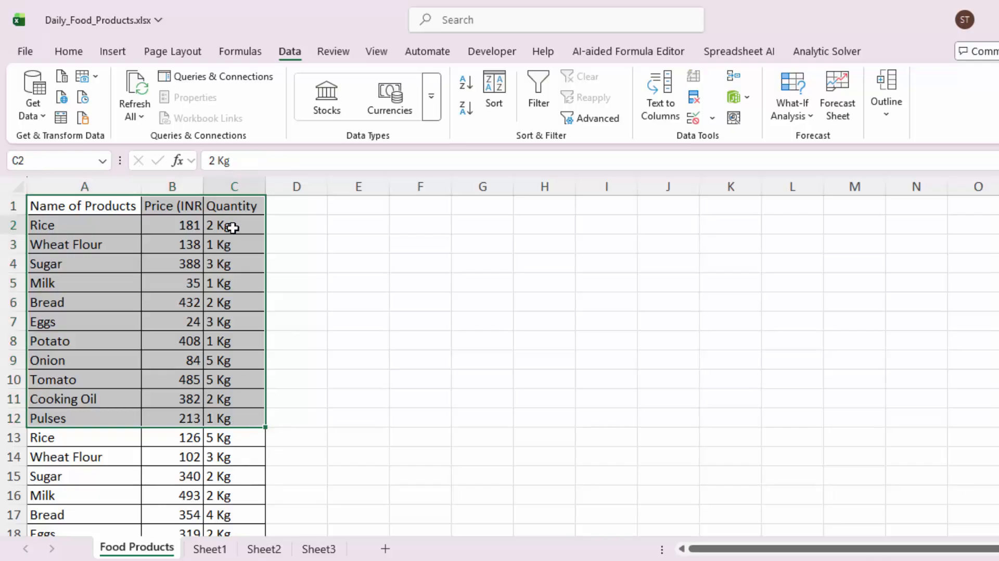
double_click(233, 228)
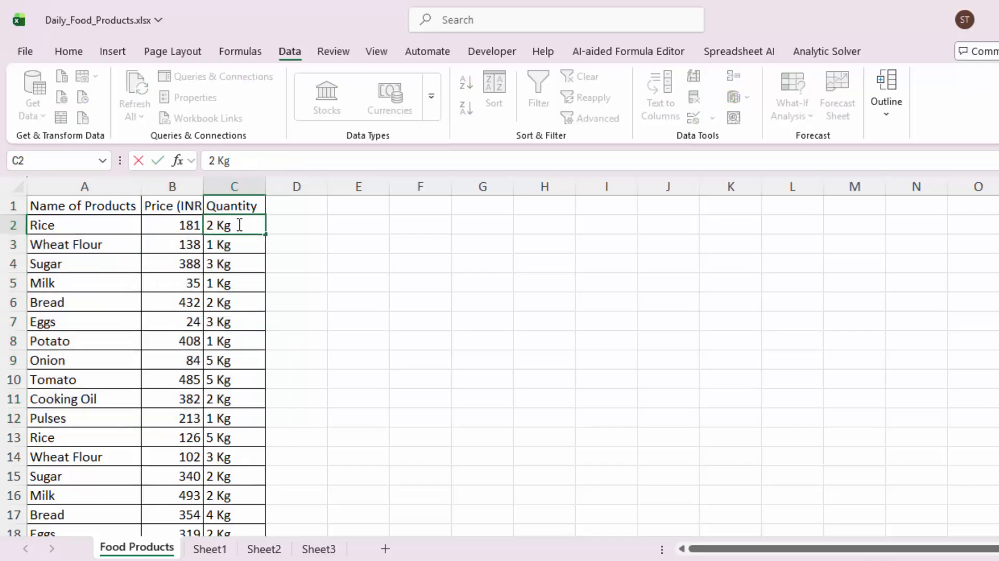
left_click(326, 296)
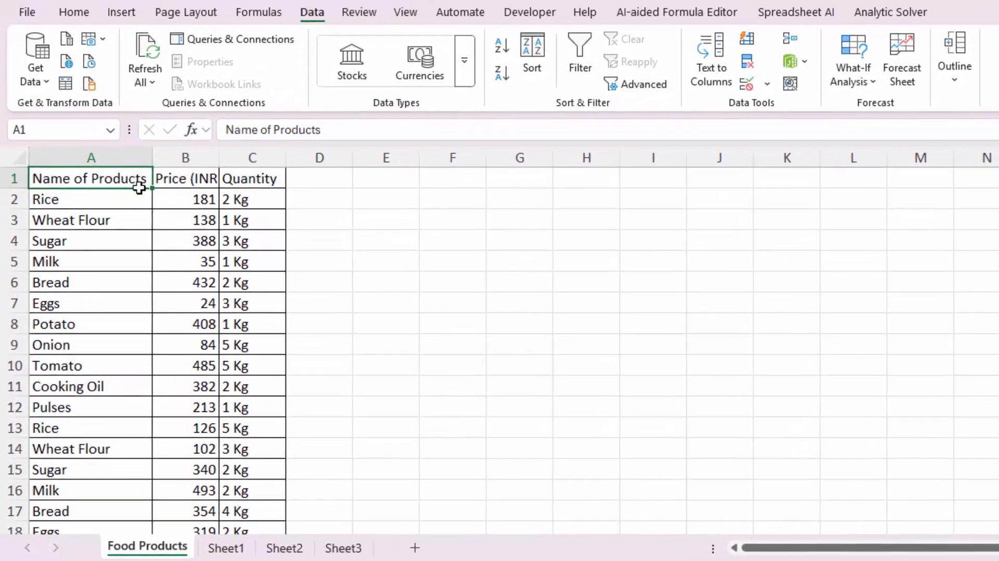
Start a Sum consolidation from the Food Products sheet and add its range A1:B51 as a reference.
left_click_drag(125, 205, 165, 549)
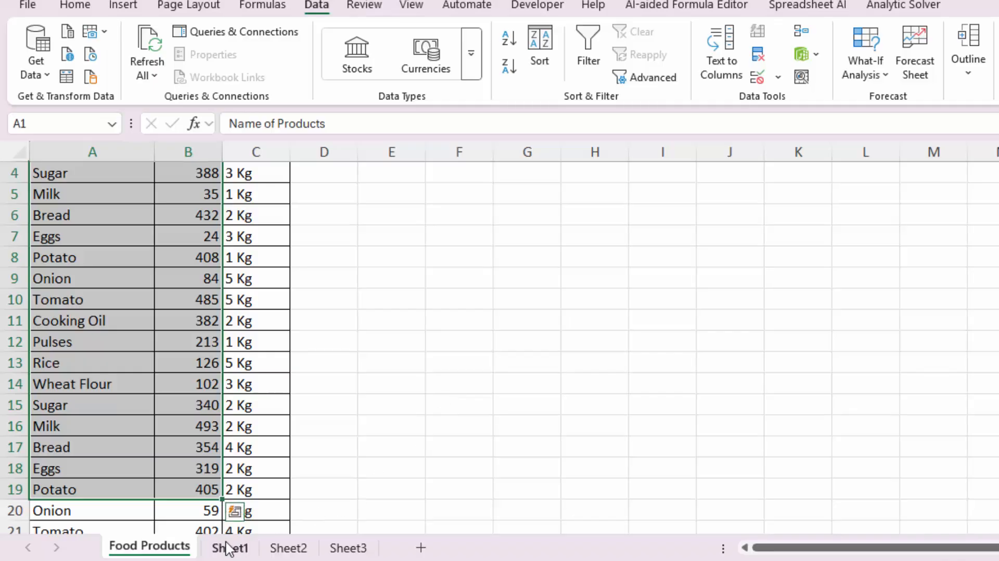
left_click(803, 36)
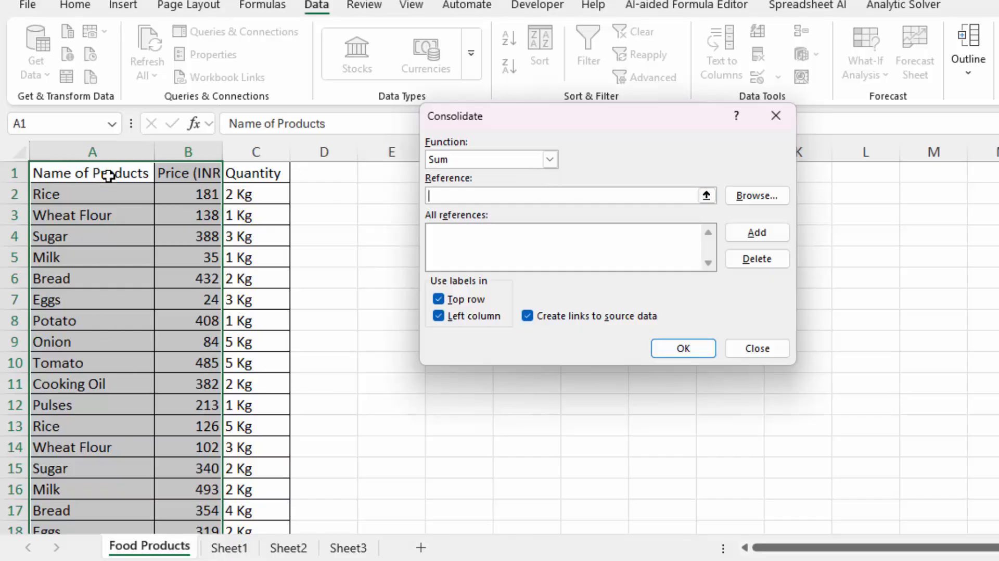
left_click_drag(105, 176, 179, 544)
scroll(182, 517, "up", 11)
left_click_drag(108, 178, 181, 530)
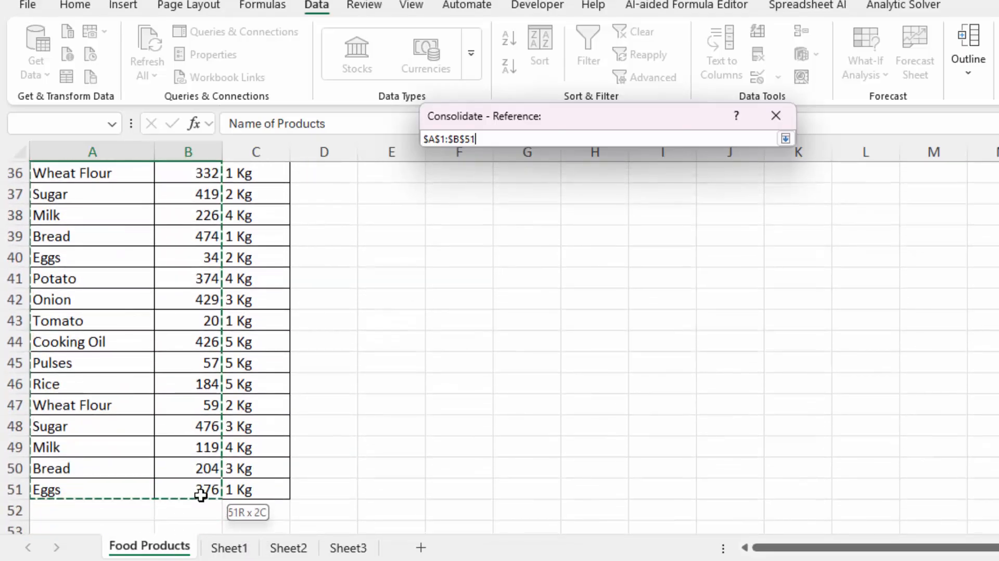
left_click_drag(200, 494, 201, 491)
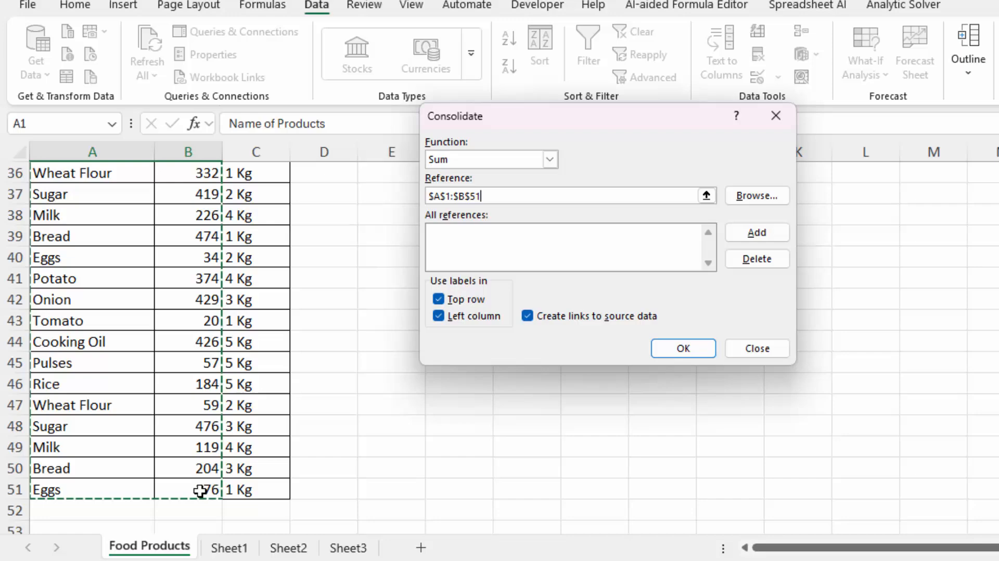
left_click(751, 232)
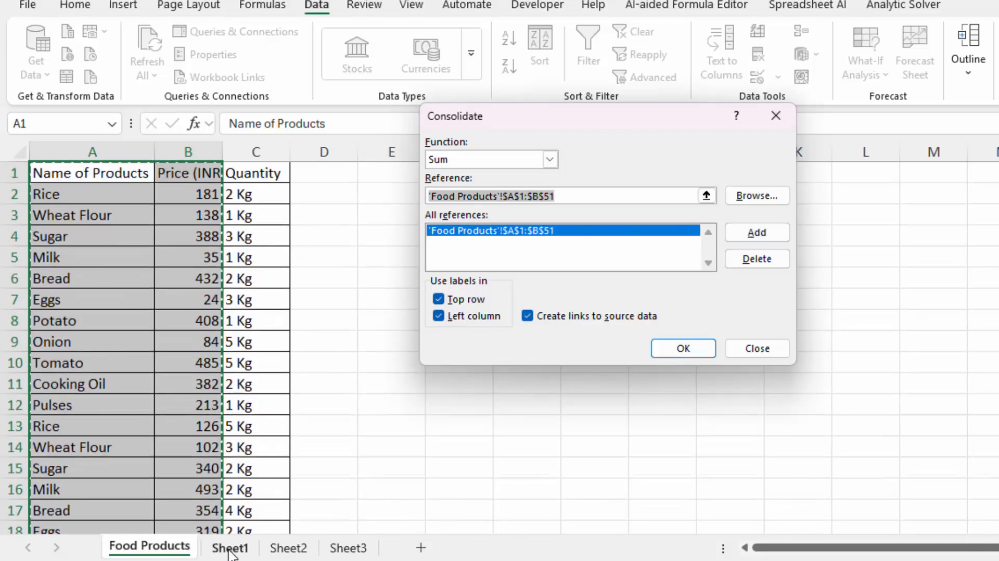
Add the Sheet1 range A1:B51 to the consolidation references.
left_click(229, 551)
left_click_drag(108, 167, 150, 197)
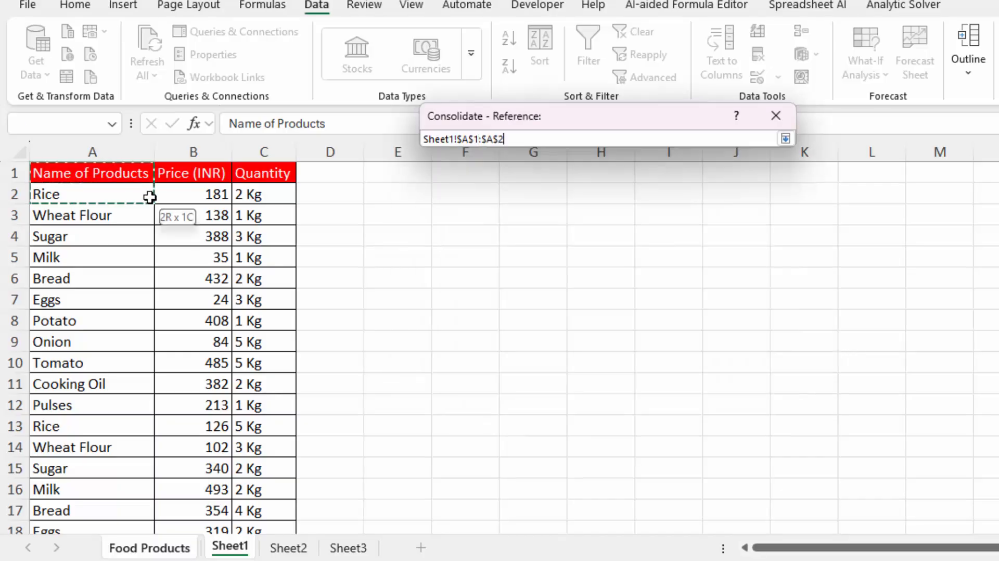
mouse_move(184, 488)
left_mouse_down()
mouse_move(176, 547)
mouse_move(192, 475)
left_mouse_up()
left_click(761, 233)
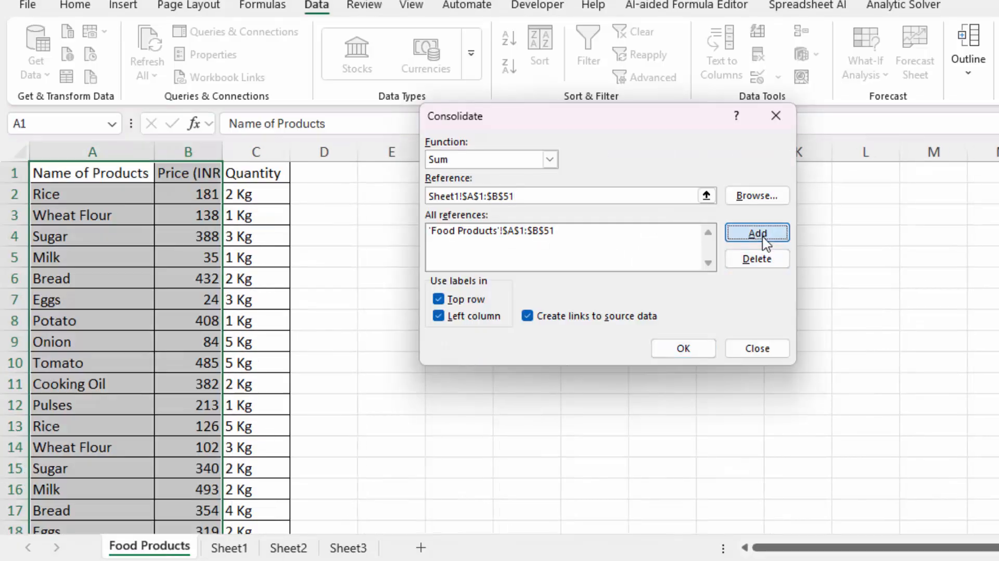
Add the Sheet2 range A1:B51 to the consolidation references.
left_click(288, 547)
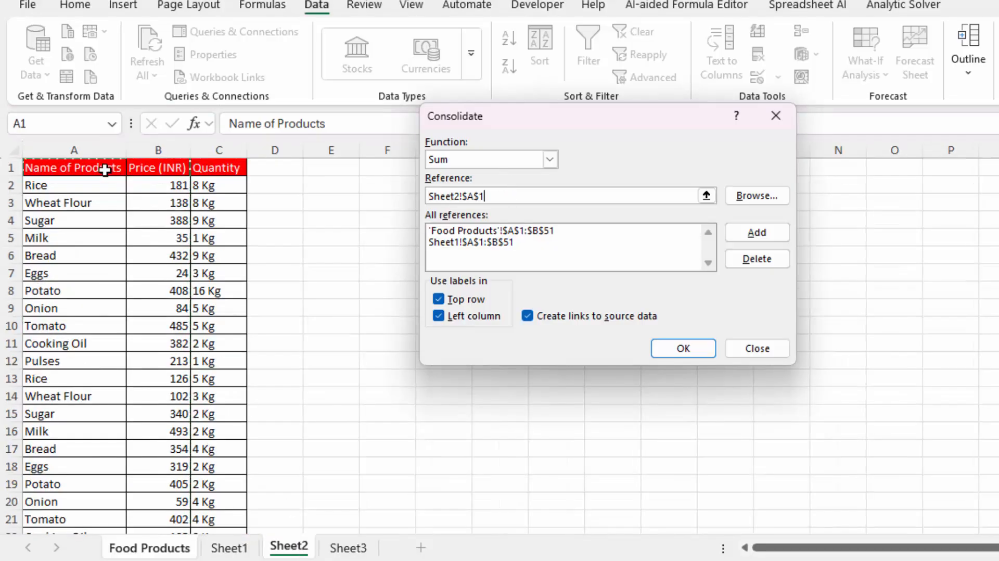
left_click_drag(105, 169, 166, 190)
mouse_move(149, 485)
left_mouse_down()
mouse_move(148, 549)
mouse_move(154, 483)
left_mouse_up()
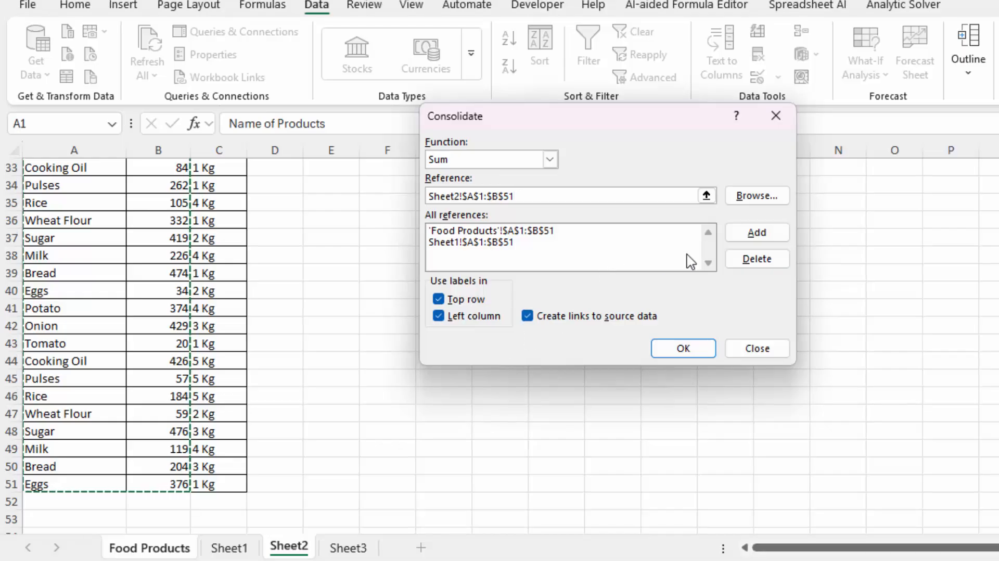
left_click(733, 236)
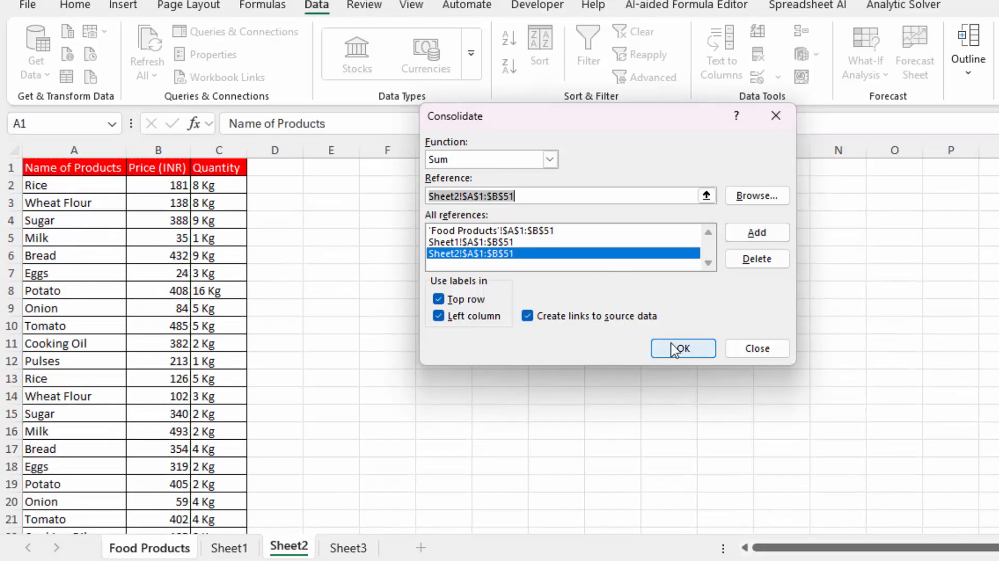
Try to run the Sum consolidation on the Food Products sheet with links to the source data.
left_click(675, 348)
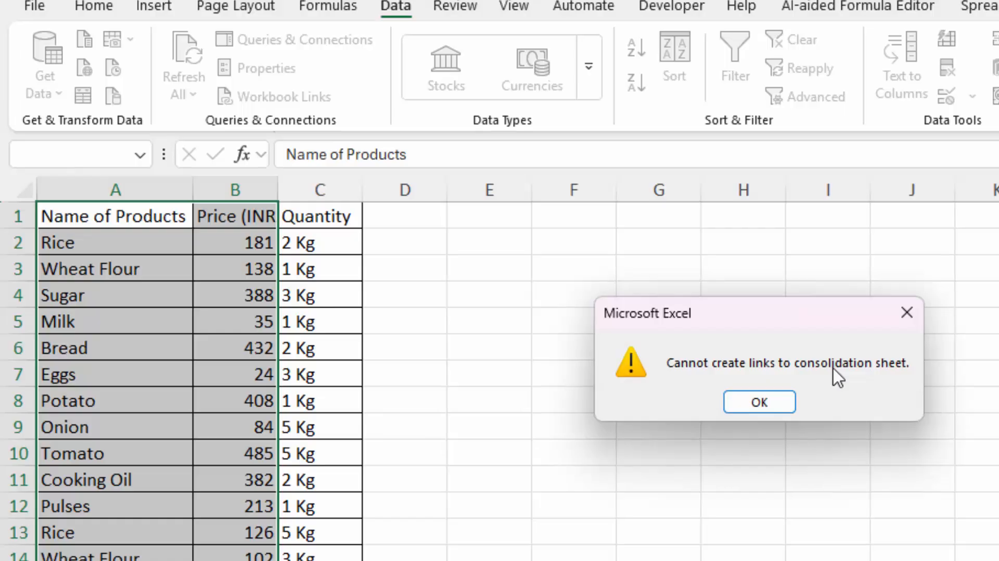
key("alt+Tab")
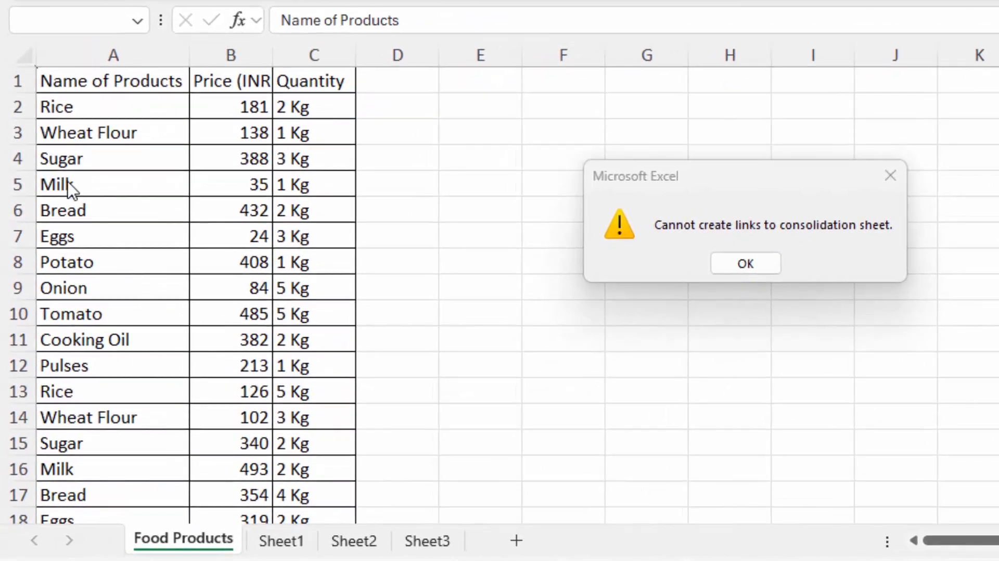
left_click(83, 88)
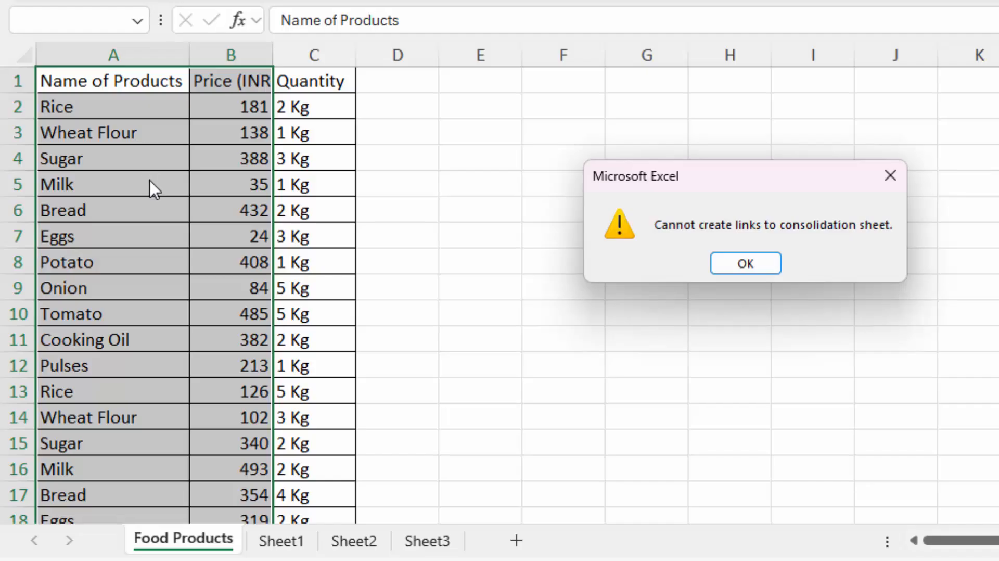
left_click(723, 264)
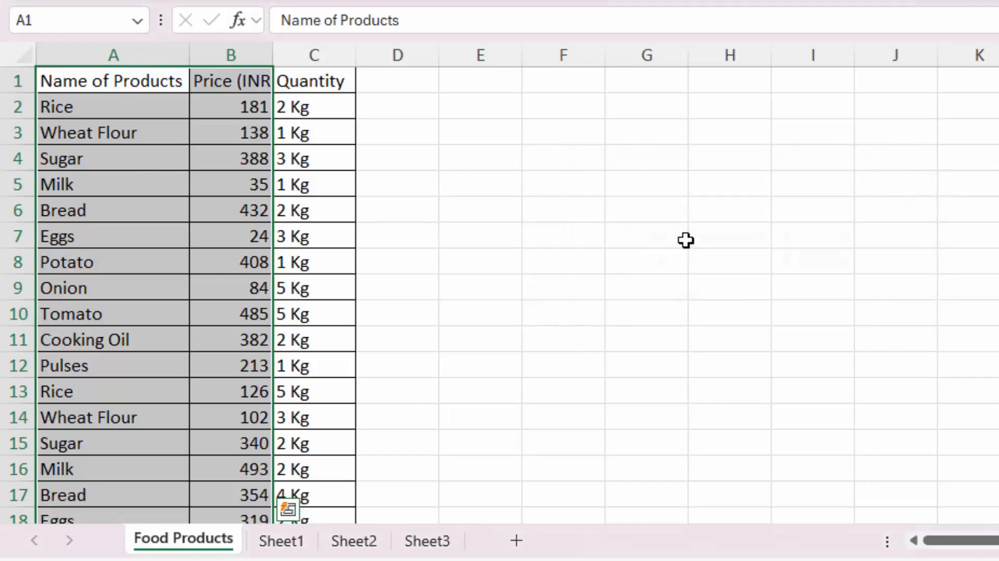
Compare the header row of the Food Products table with the table on Sheet1.
left_click(374, 201)
left_click(136, 86)
left_click_drag(136, 87, 294, 83)
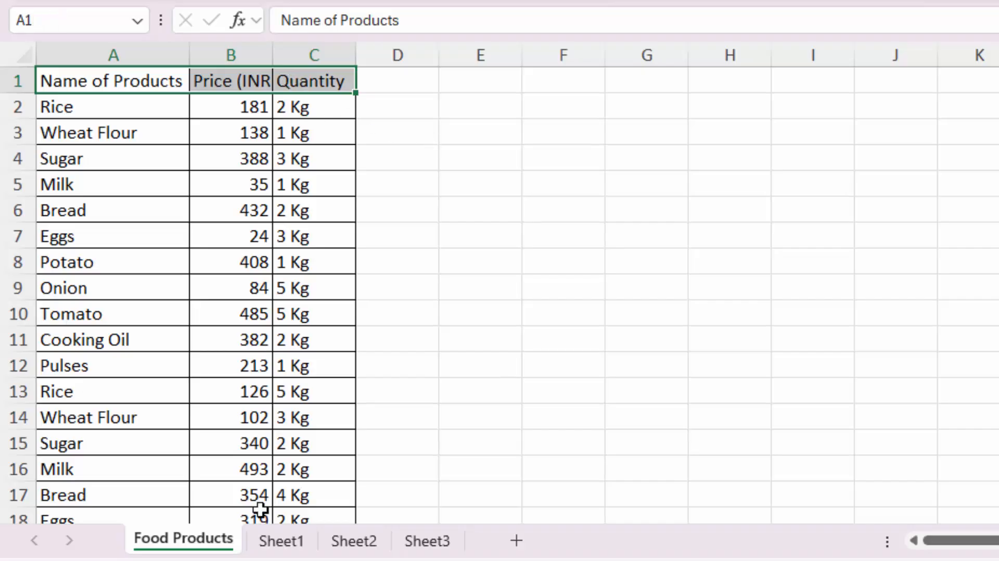
left_click(276, 542)
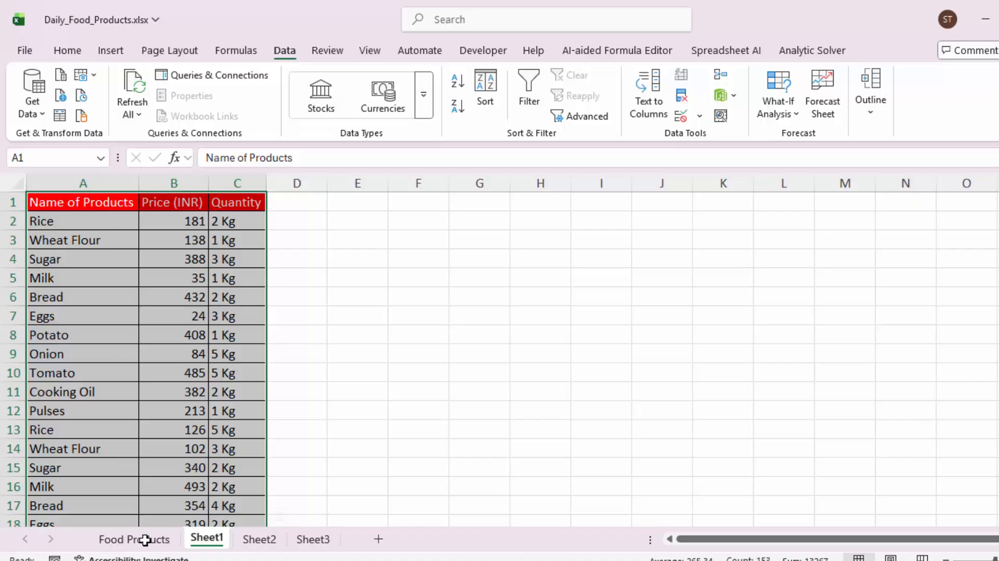
left_click(145, 540)
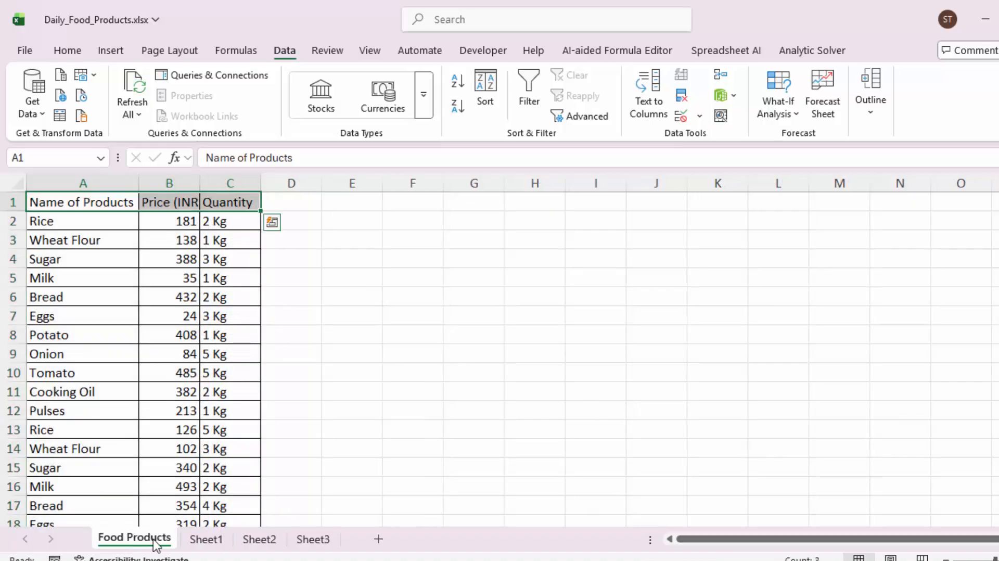
left_click(205, 540)
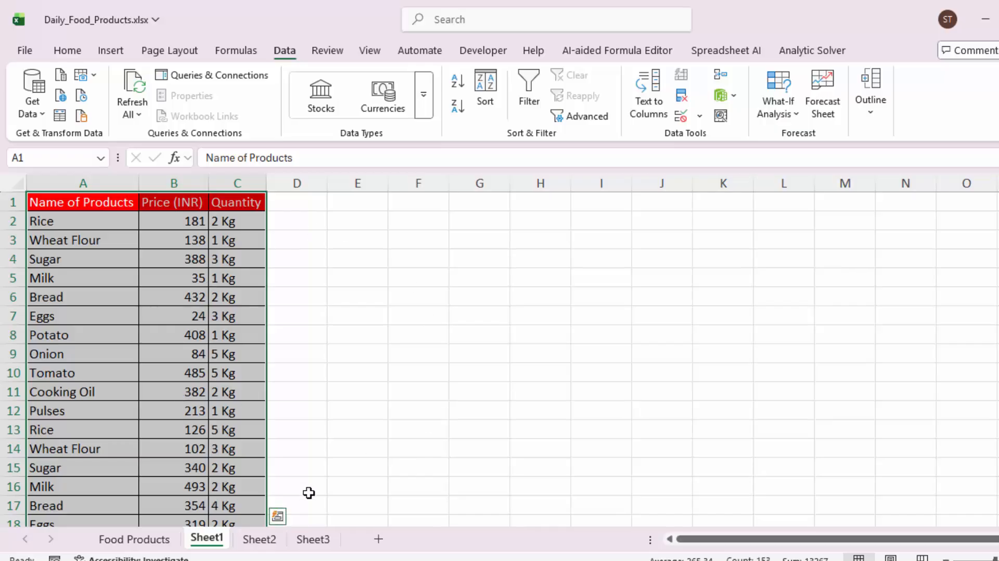
Delete the blank Sheet3 from the workbook.
left_click(314, 540)
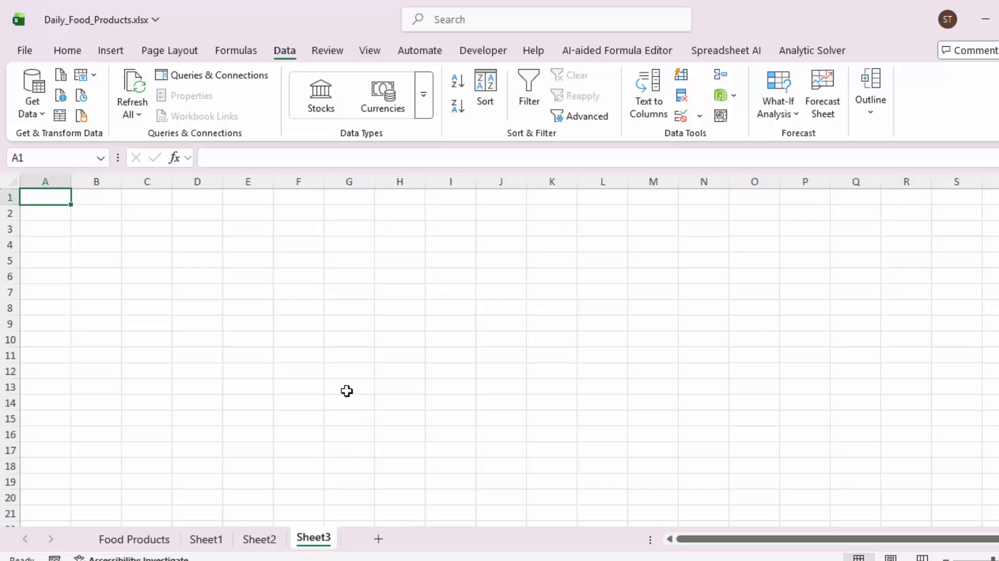
right_click(313, 543)
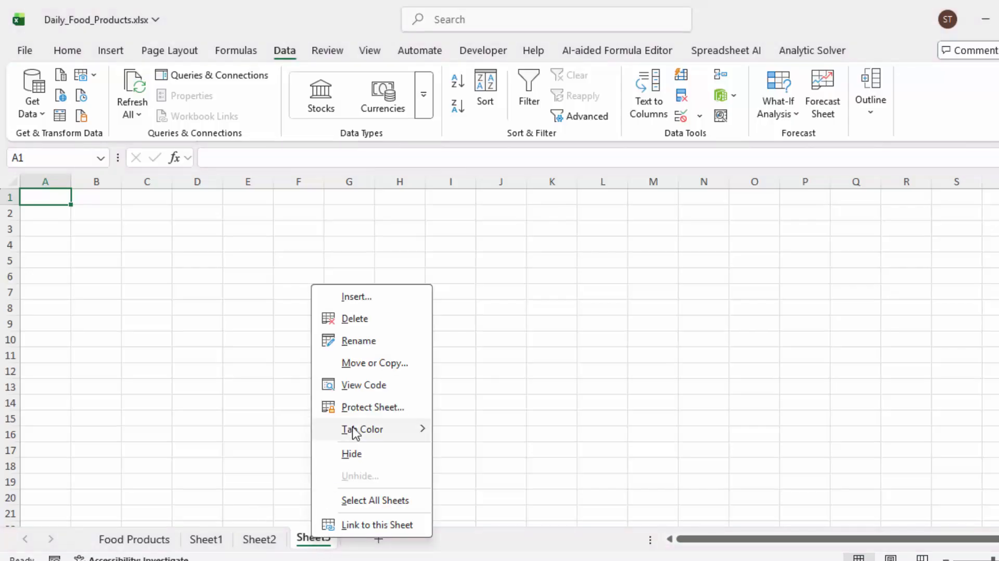
left_click(352, 318)
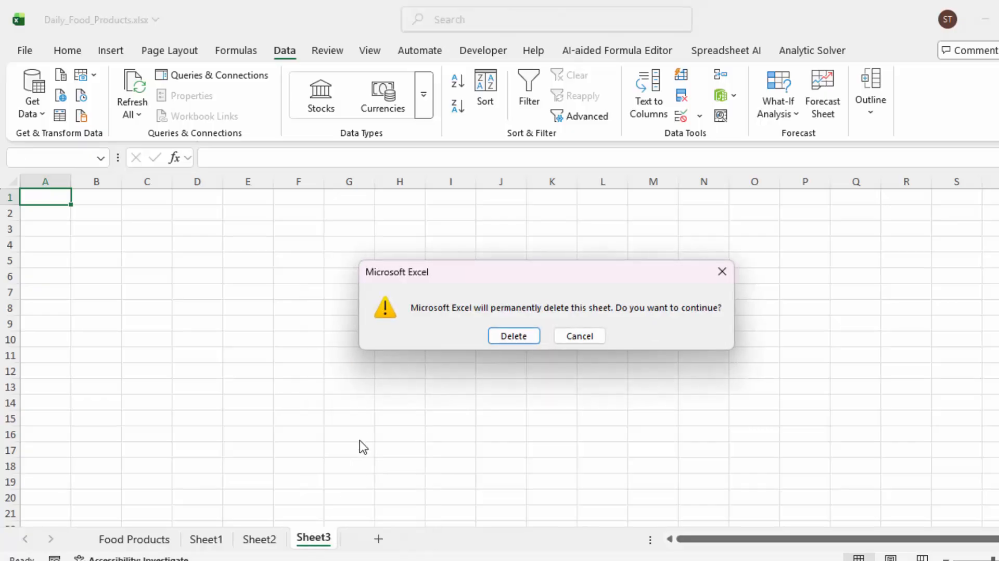
left_click(513, 342)
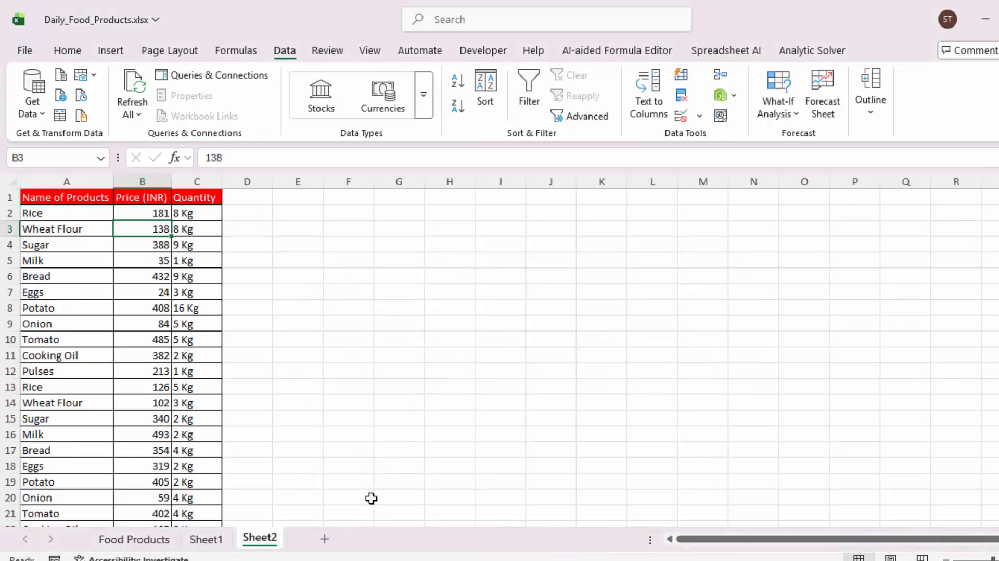
Insert a new blank worksheet after Sheet2 and start a Consolidate operation at its cell A1.
left_click(322, 541)
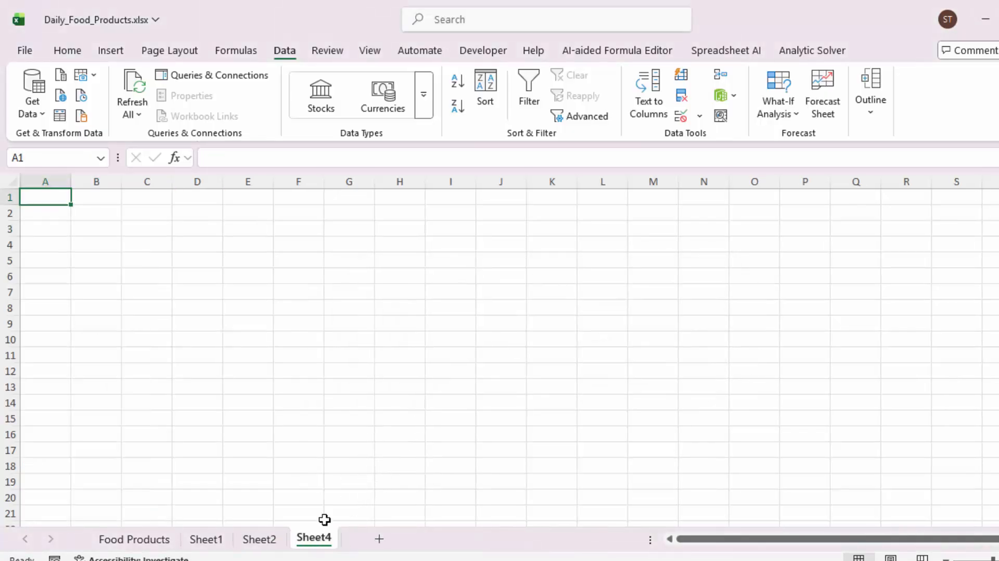
left_click(324, 516)
left_click(44, 197)
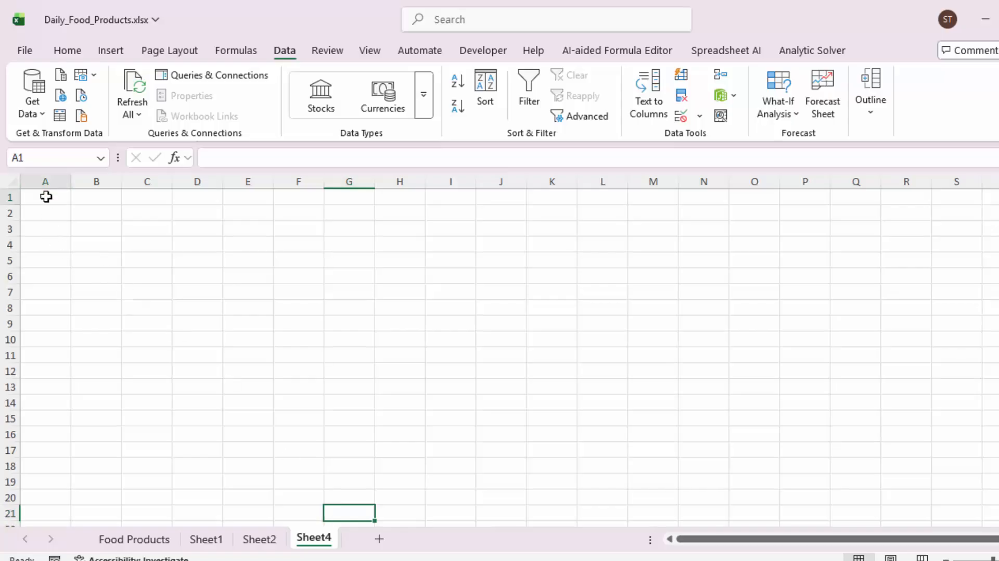
left_click(734, 95)
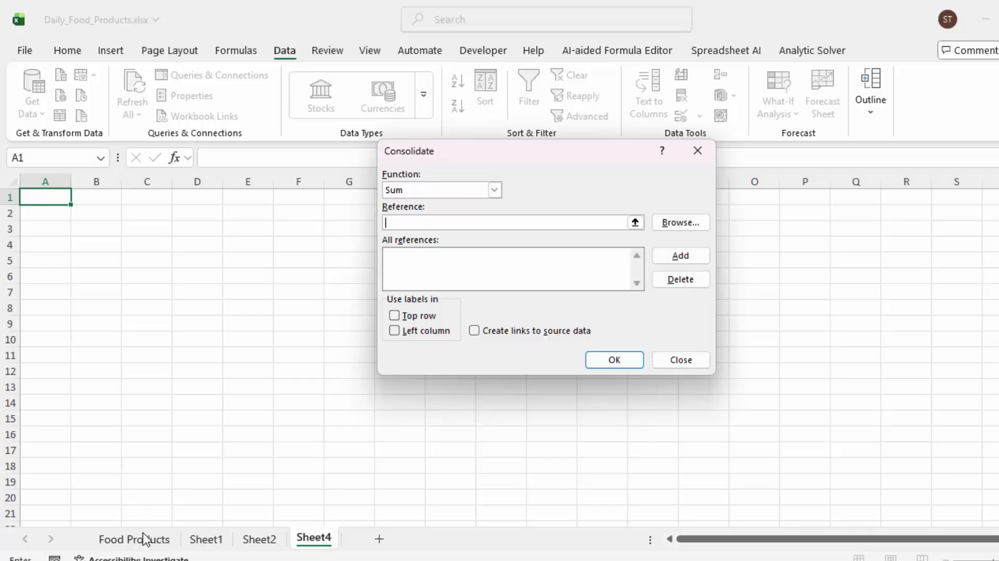
Add the Food Products range A1:B51 to the consolidation references, with top row and left column labels and links to source data enabled.
left_click(146, 540)
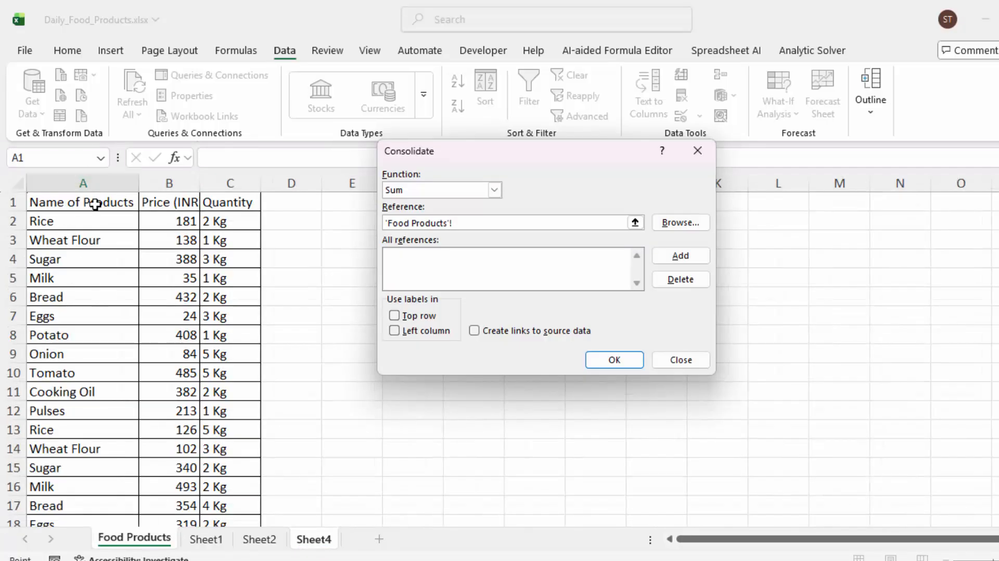
left_click_drag(94, 205, 172, 487)
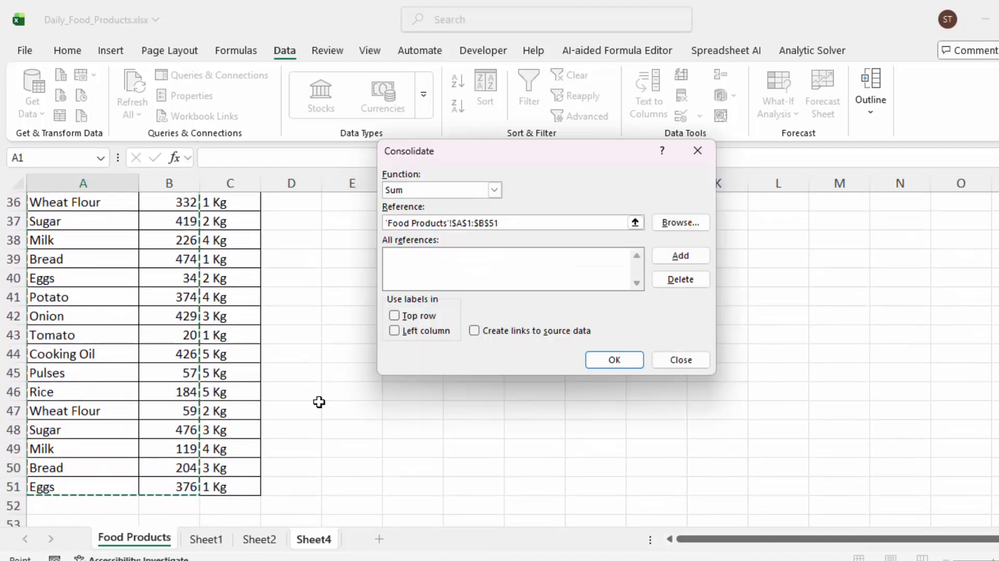
left_click(394, 315)
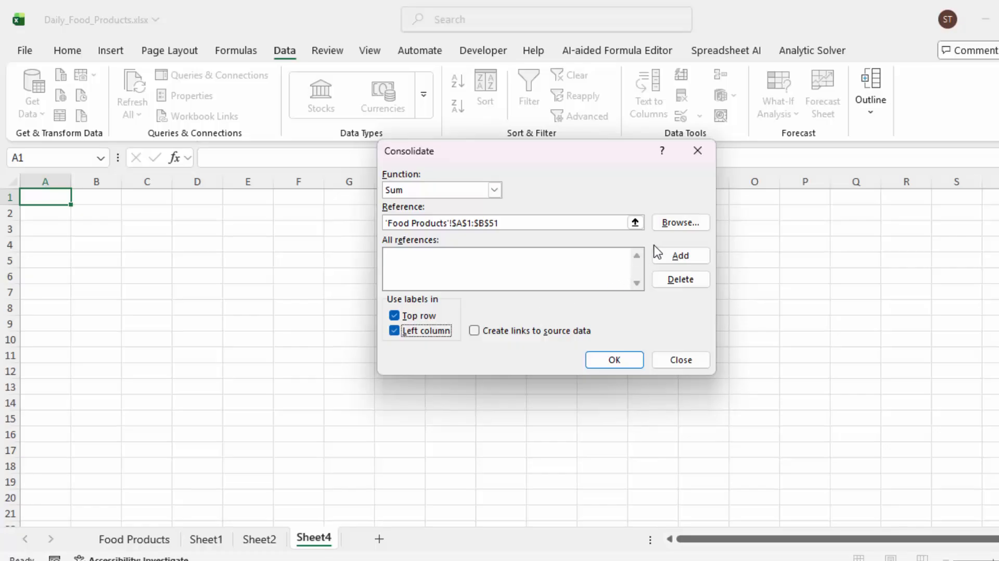
left_click(525, 335)
left_click(690, 257)
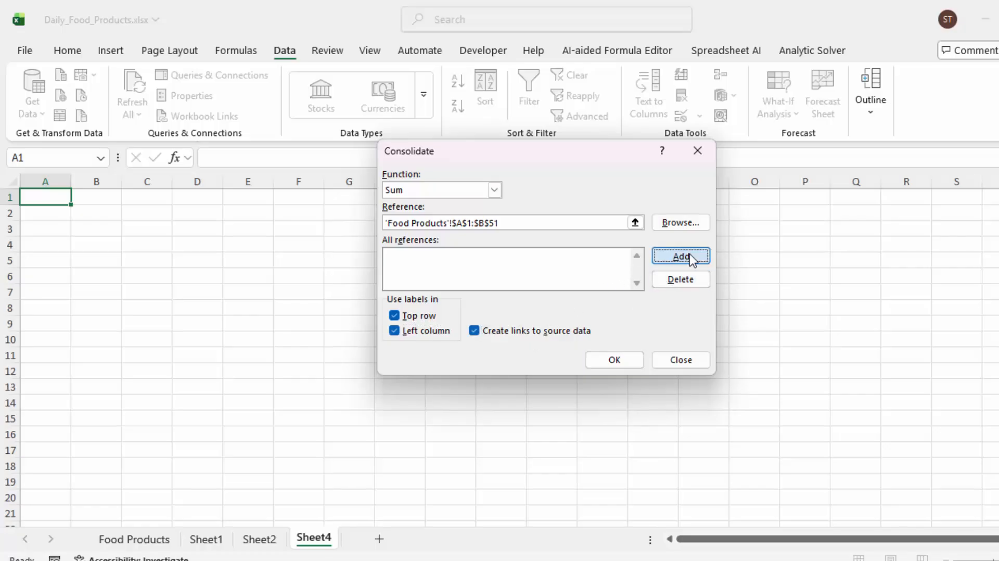
Add the names and prices range A1:B51 from Sheet1 to the consolidation references.
left_click(206, 539)
left_click_drag(120, 205, 207, 508)
left_click_drag(214, 485, 194, 466)
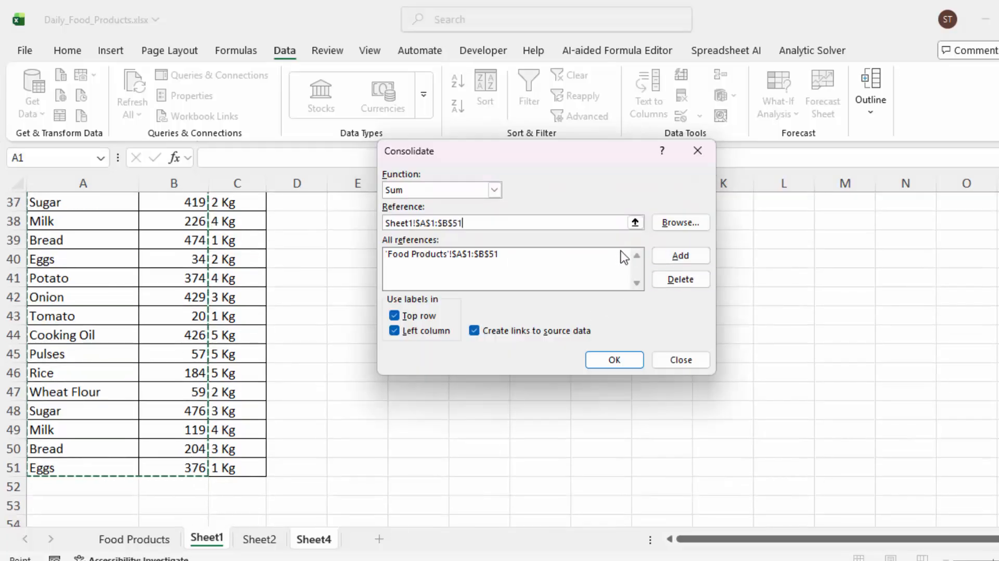
left_click(564, 266)
left_click(671, 264)
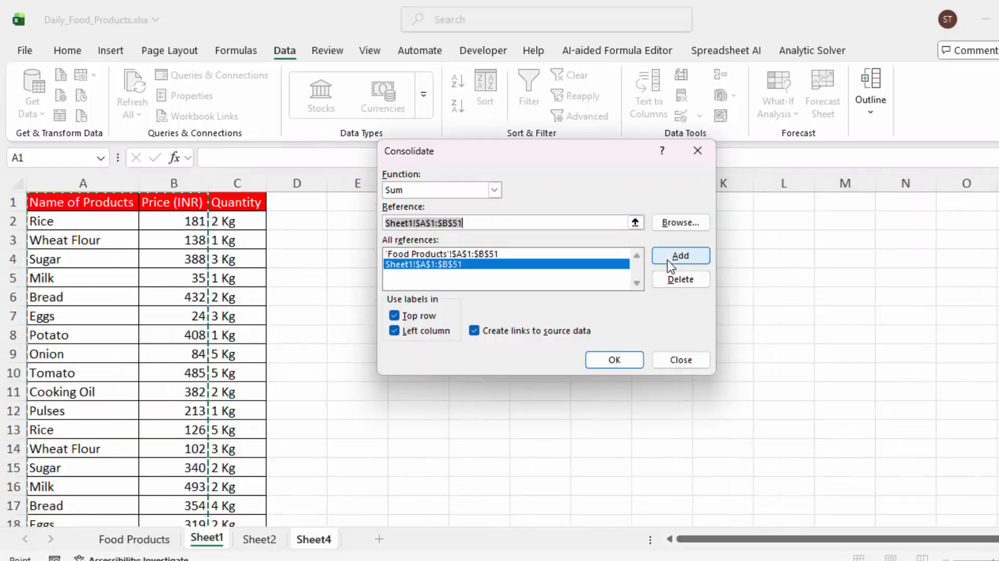
Add the Sheet2 range A1:B51 to the references and run the Sum consolidation on the new sheet.
left_click(263, 539)
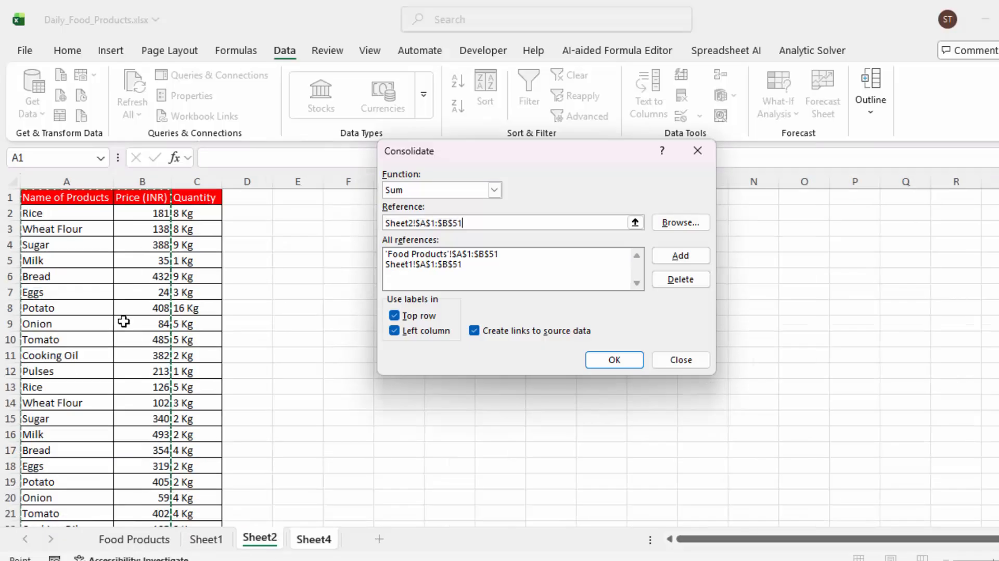
left_click_drag(57, 198, 162, 468)
left_click(681, 256)
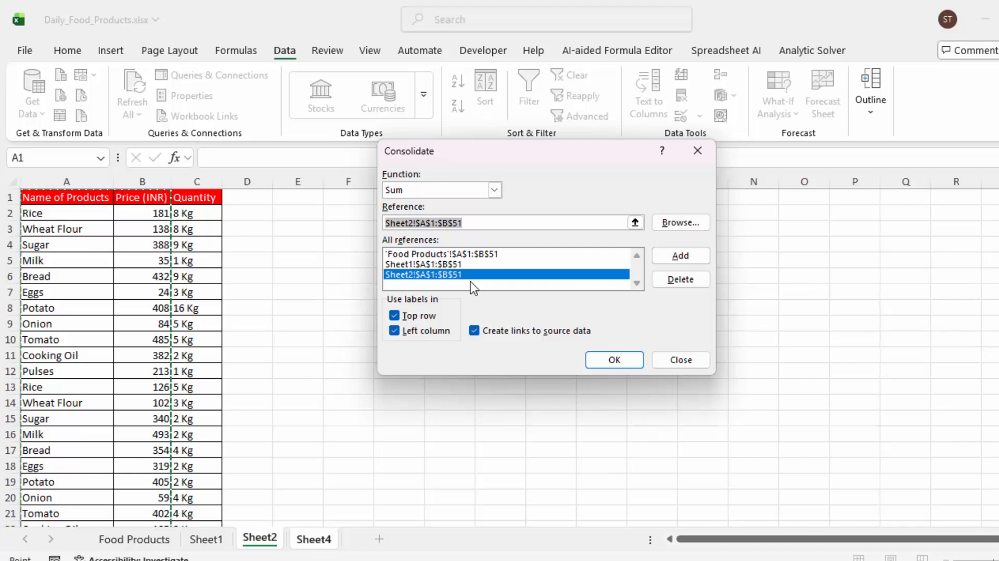
left_click(471, 258)
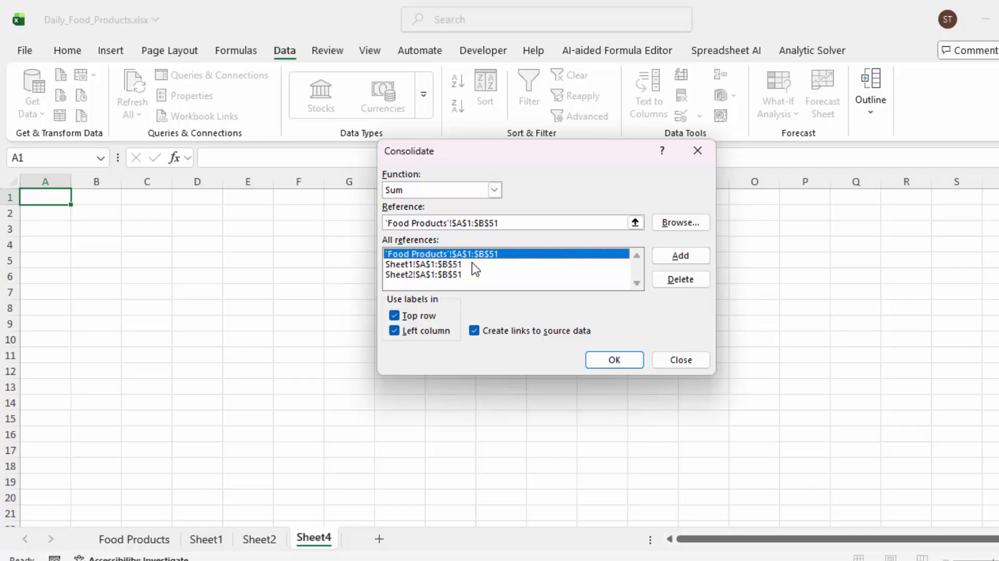
left_click(608, 362)
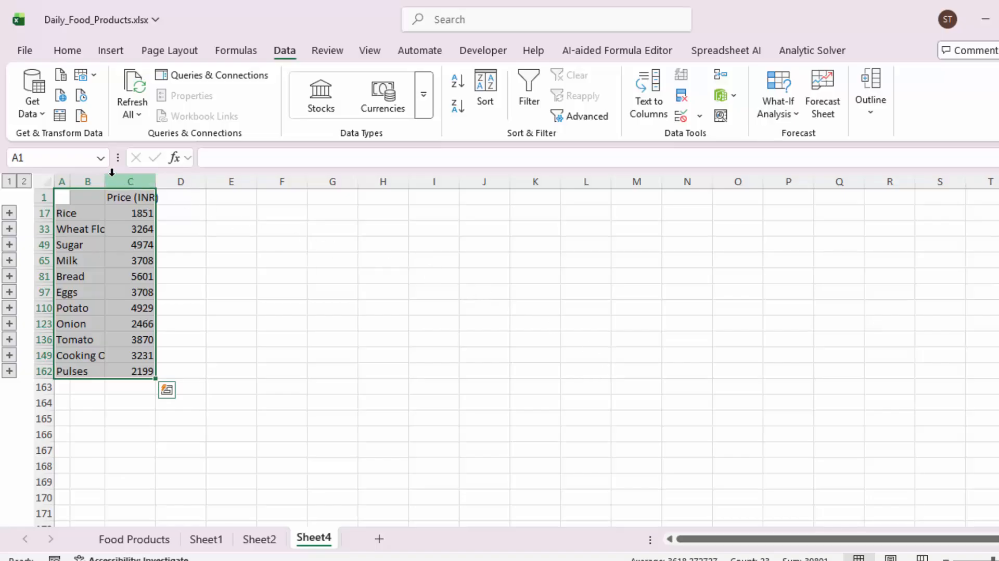
Fit column B's width to its contents and expand the Rice group to show its source rows.
double_click(106, 176)
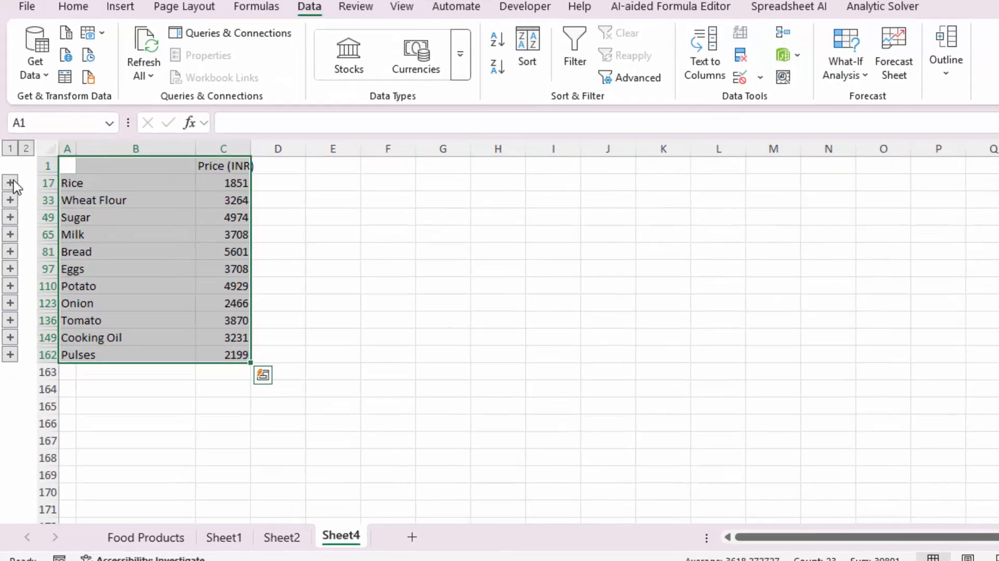
left_click(8, 213)
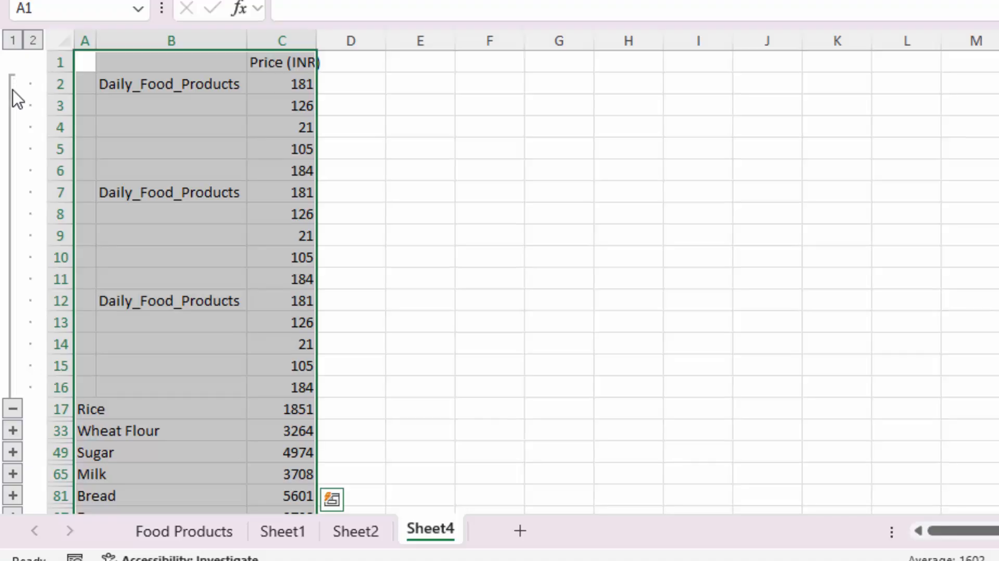